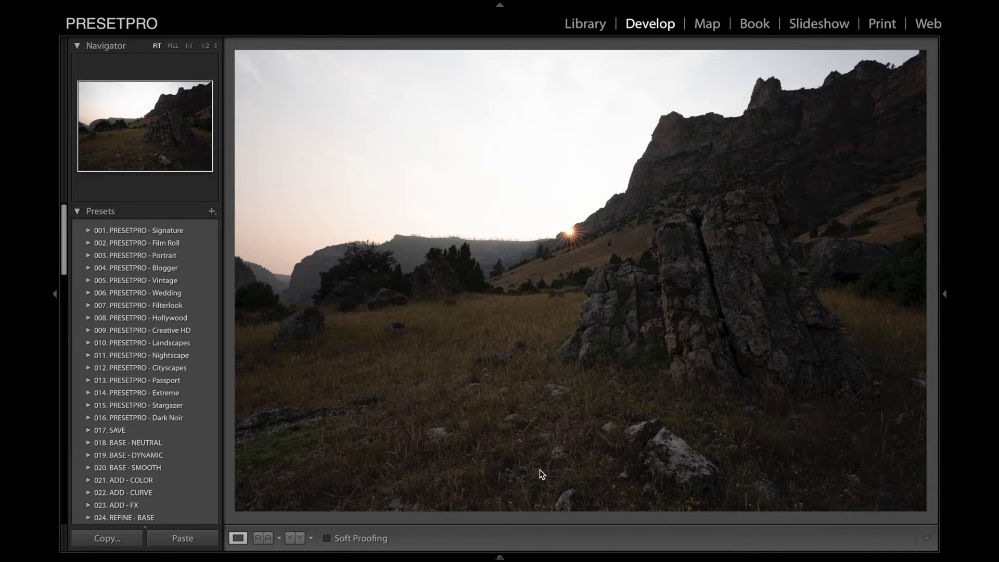
# Show the filmstrip and hide the right adjustment panels to enlarge the photo
pyautogui.click(500, 556)
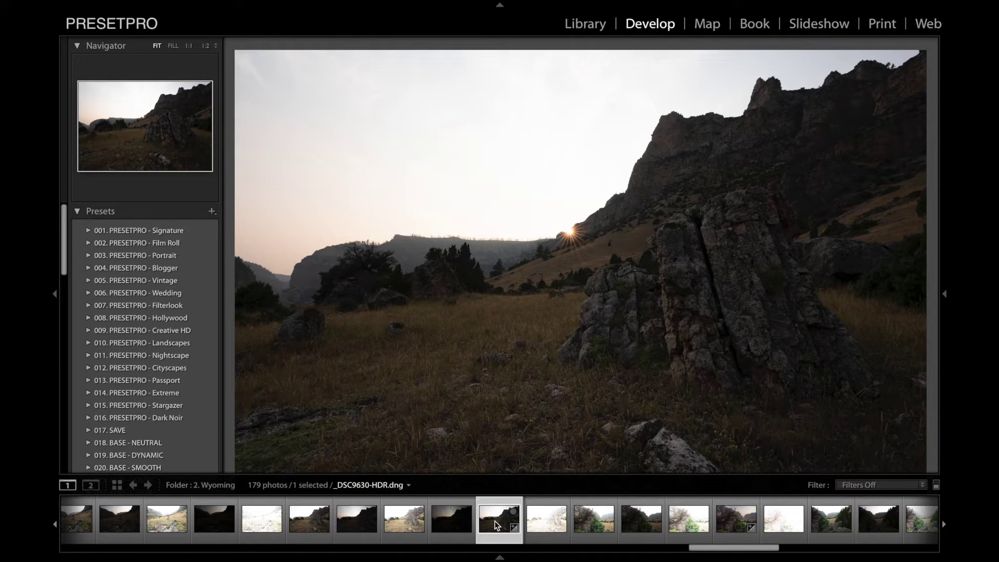
pyautogui.click(945, 296)
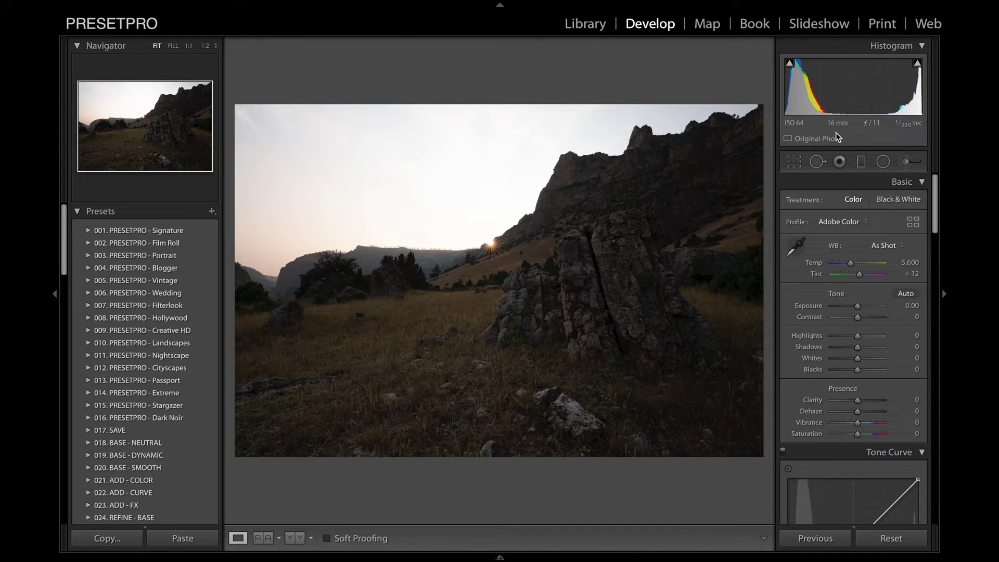
pyautogui.click(945, 293)
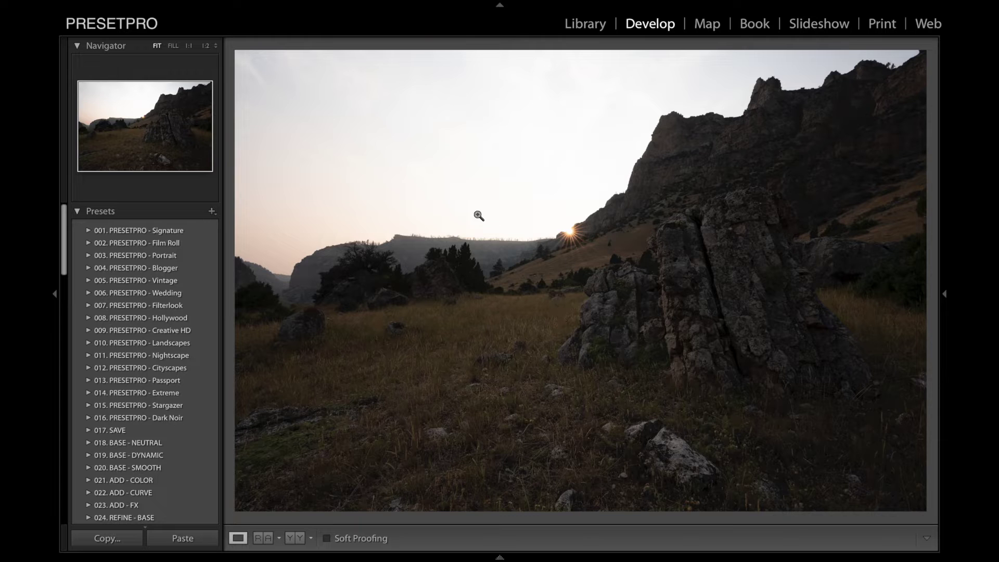
# Apply the Creative HD presets 00. HDR - auto tone and then 14. HDR - Almost Dusk + ii
pyautogui.click(88, 331)
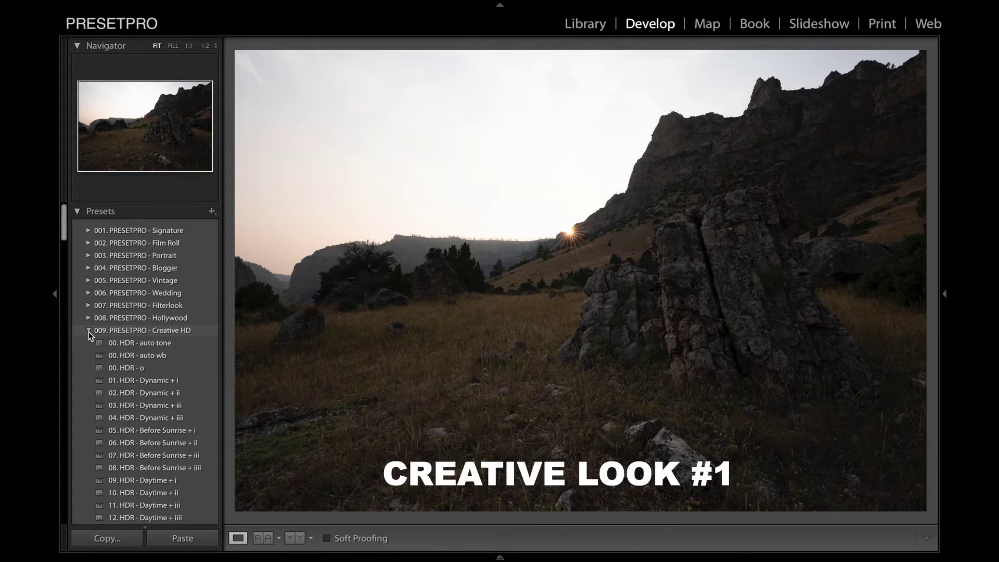
pyautogui.click(133, 347)
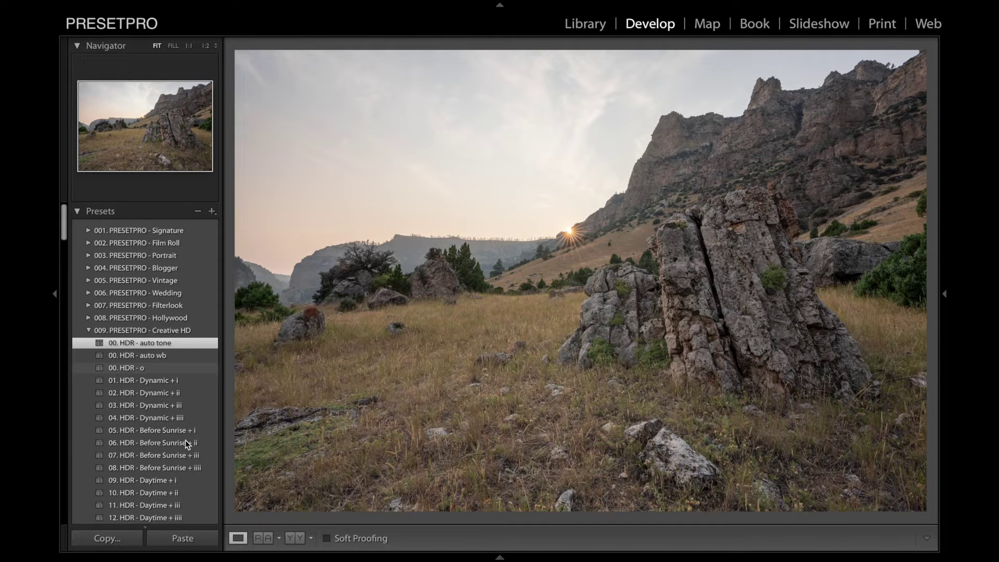
pyautogui.scroll(-3, 186, 443)
pyautogui.click(144, 438)
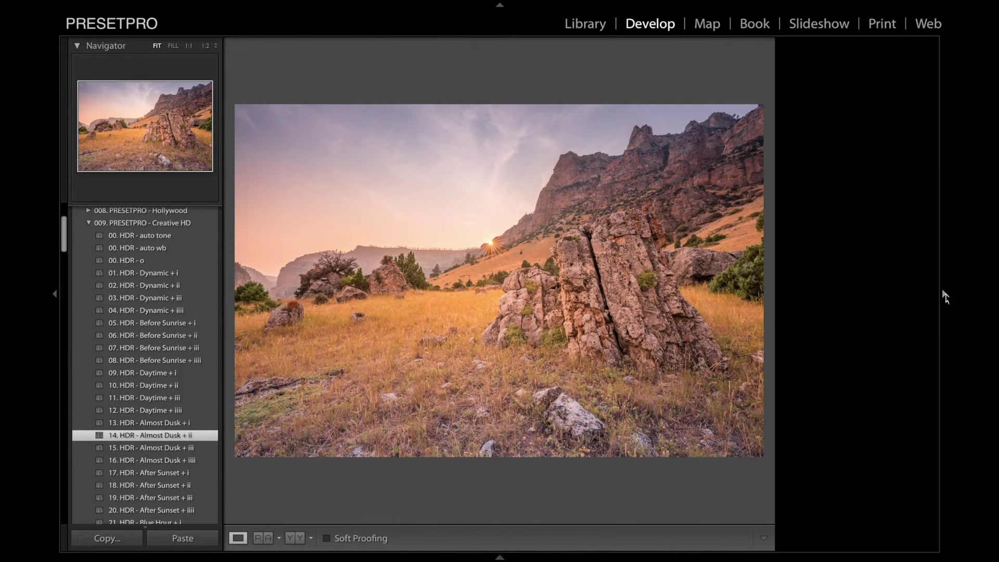
# In Basic, set Exposure -0.40, Contrast +18, Vibrance -6 and Saturation -7
pyautogui.click(946, 296)
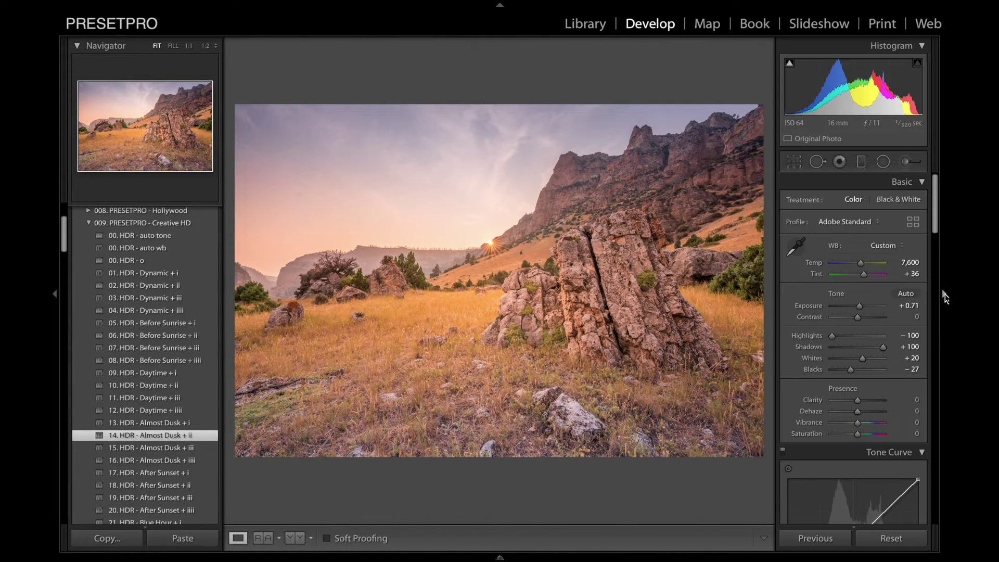
pyautogui.moveTo(863, 307); pyautogui.dragTo(862, 318)
pyautogui.click(858, 316)
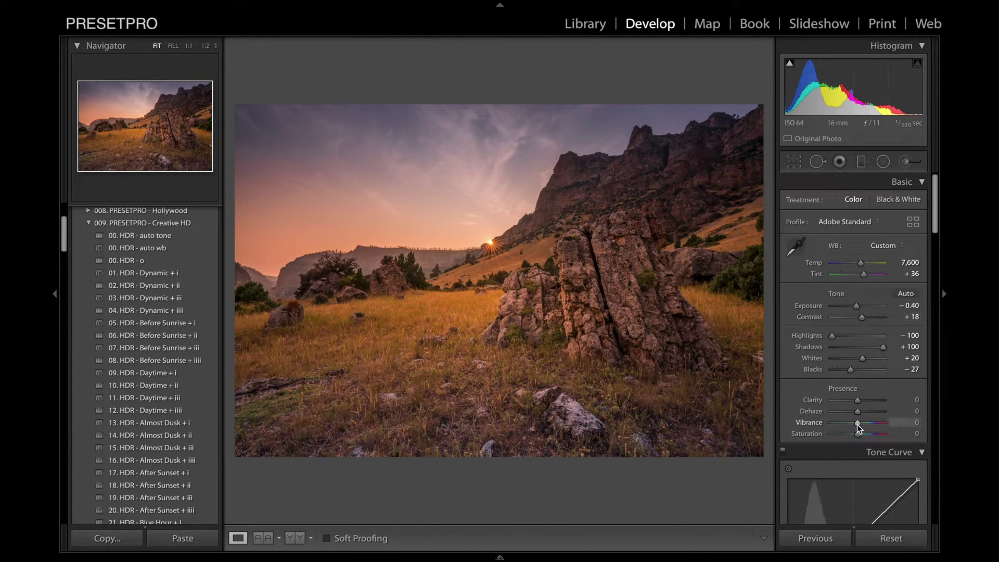
pyautogui.moveTo(858, 422); pyautogui.dragTo(858, 425)
pyautogui.moveTo(857, 434); pyautogui.dragTo(857, 433)
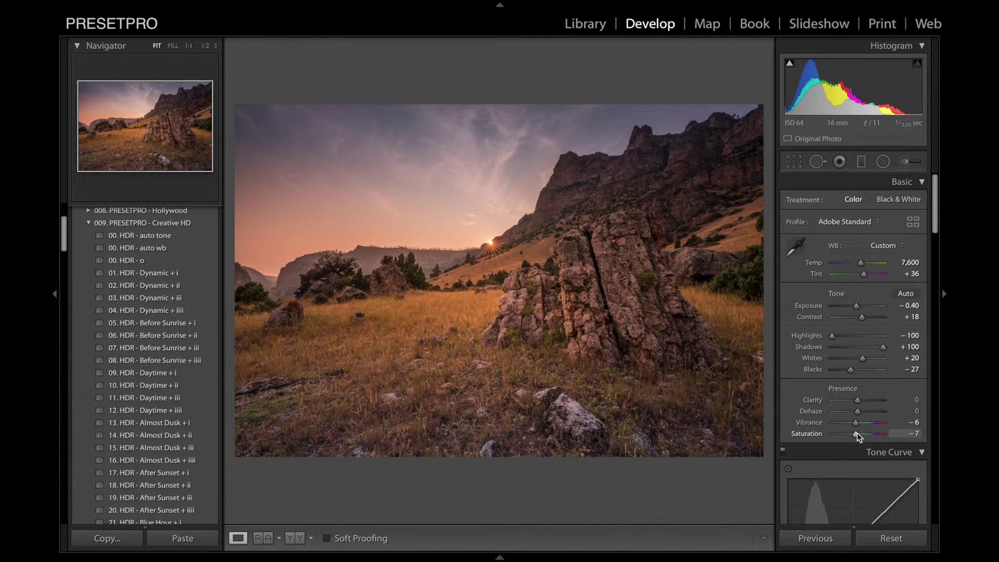
# Draw a rotated radial filter ellipse over the sun for a soft glow
pyautogui.click(883, 162)
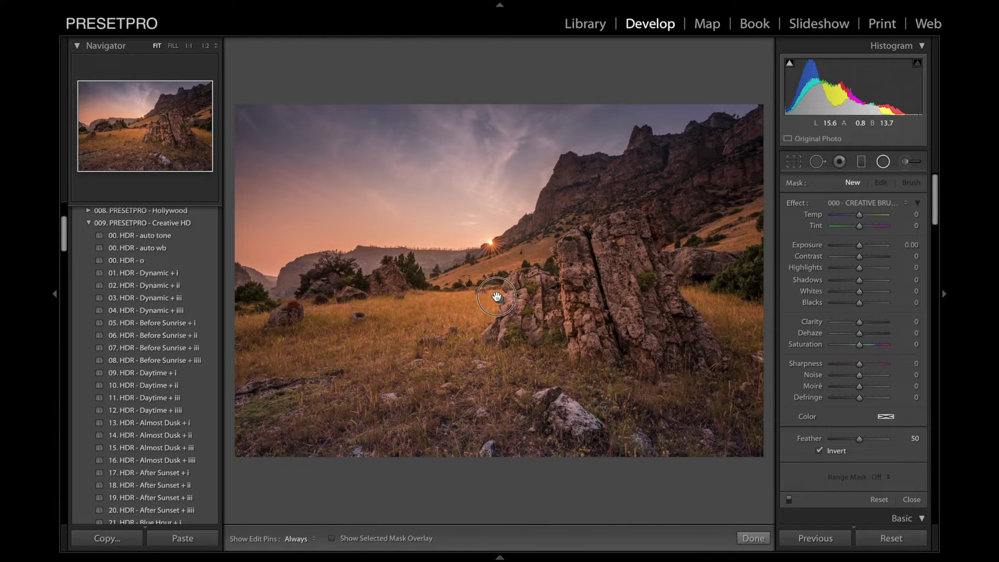
pyautogui.click(497, 297)
pyautogui.moveTo(500, 299); pyautogui.dragTo(508, 243)
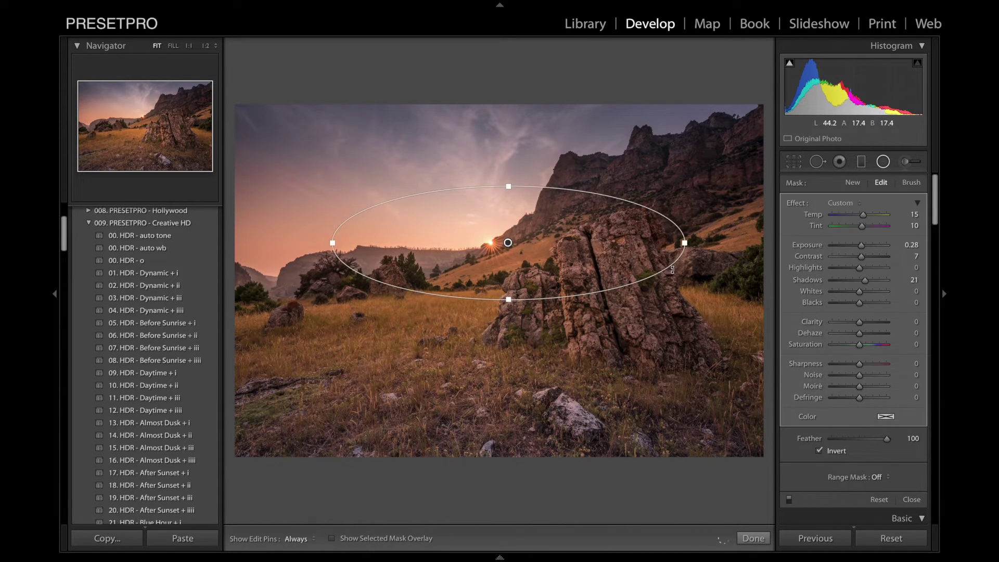
pyautogui.moveTo(672, 269); pyautogui.dragTo(674, 226)
pyautogui.click(754, 538)
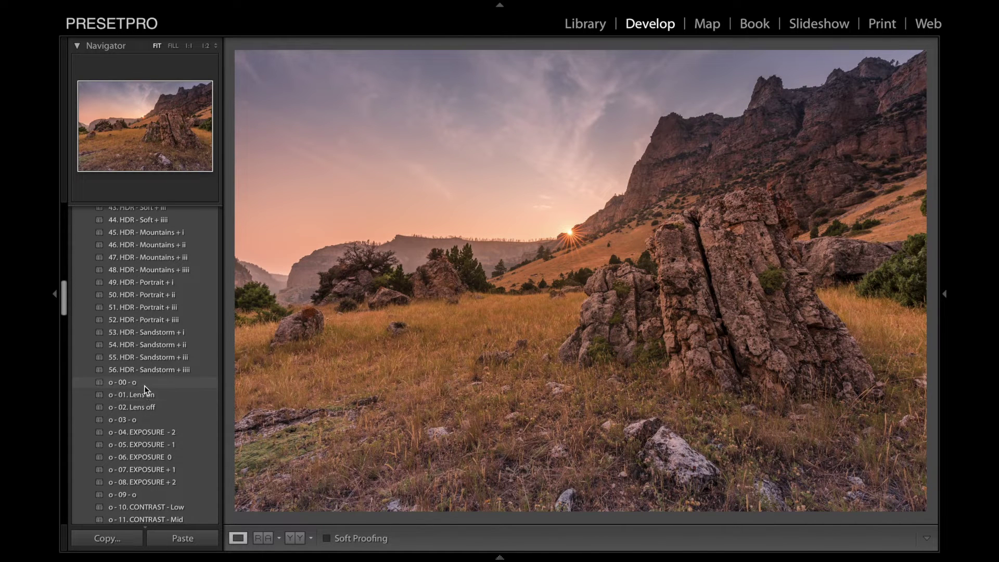
# Apply the o - 01. Lens on preset and review the adjustment panels
pyautogui.click(143, 398)
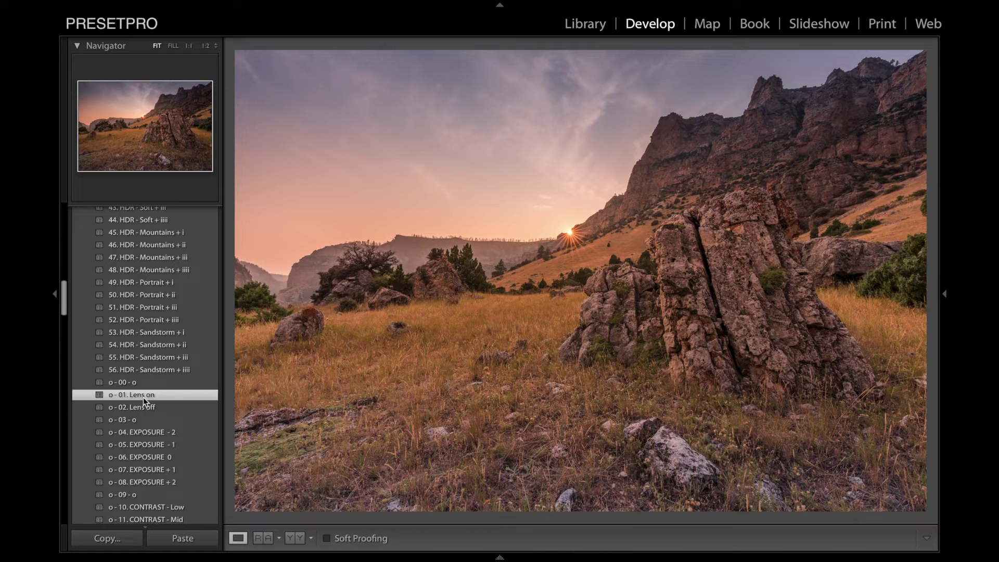
pyautogui.click(945, 294)
pyautogui.scroll(-5, 906, 367)
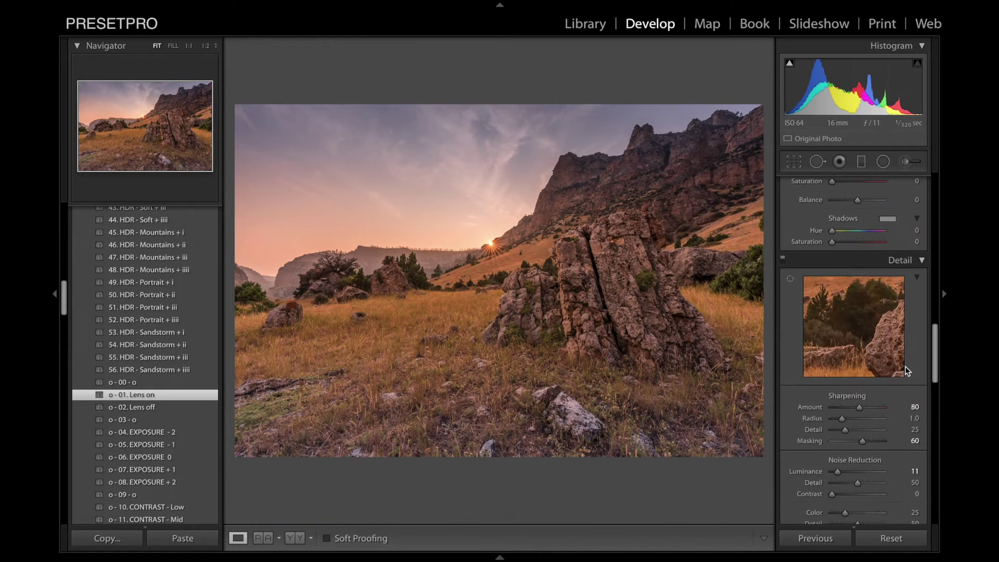
pyautogui.scroll(-6, 906, 367)
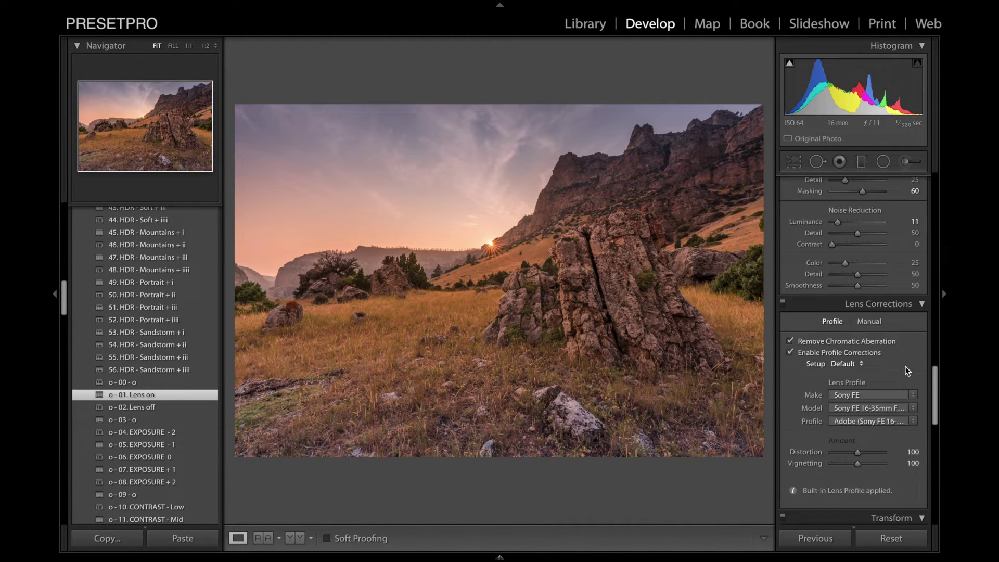
pyautogui.scroll(-8, 905, 370)
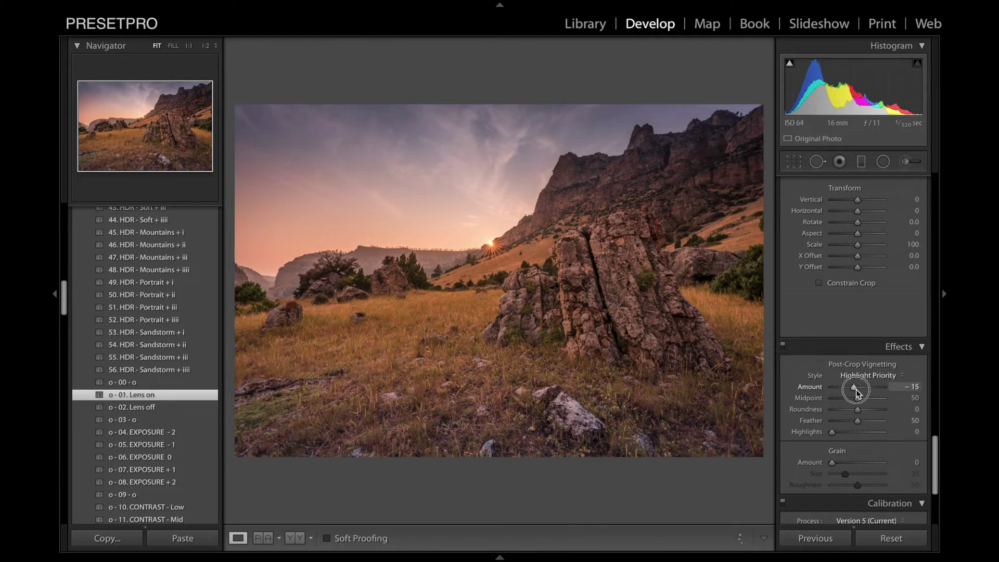
pyautogui.click(944, 295)
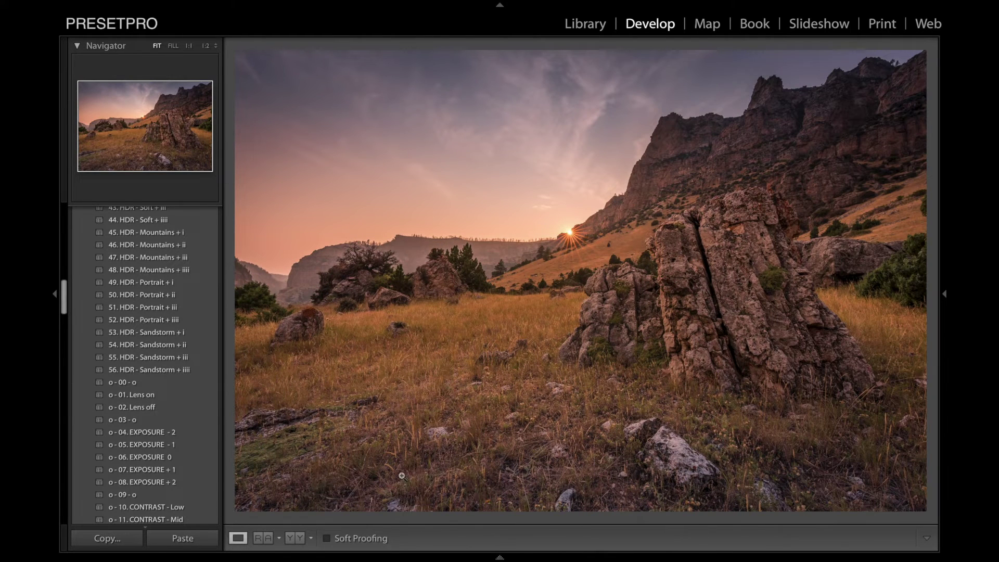
# Show the edit and original side by side, with both photos filling their panes
pyautogui.click(291, 538)
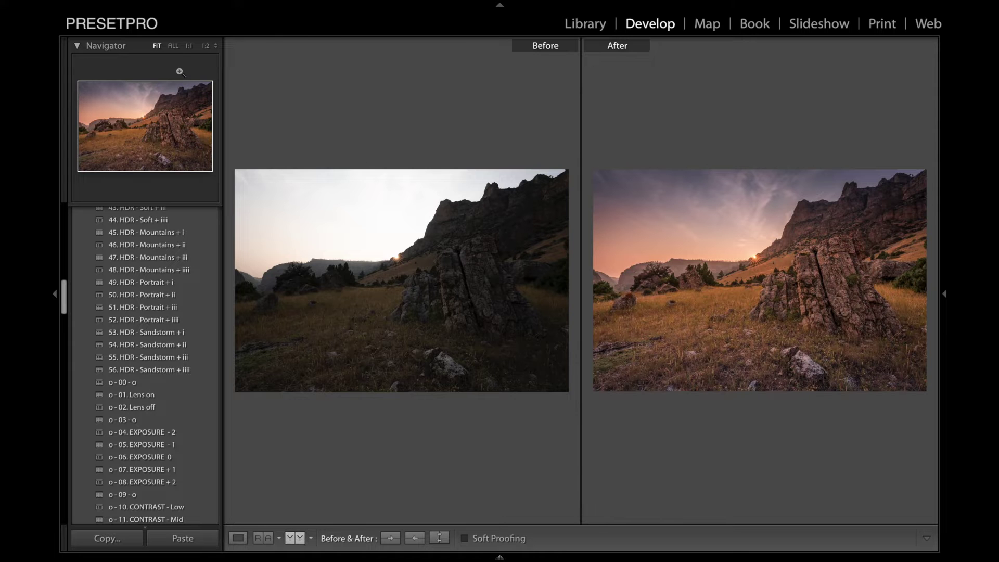
pyautogui.click(173, 46)
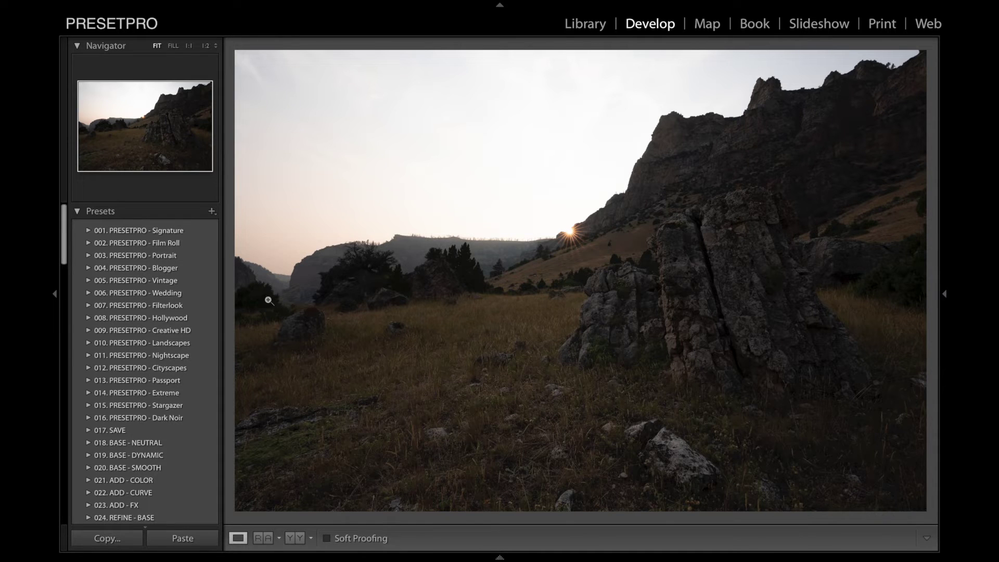
# Apply the Landscapes auto tone, auto wb and o presets, then 48. L - Amalfi Coast + punch
pyautogui.click(88, 344)
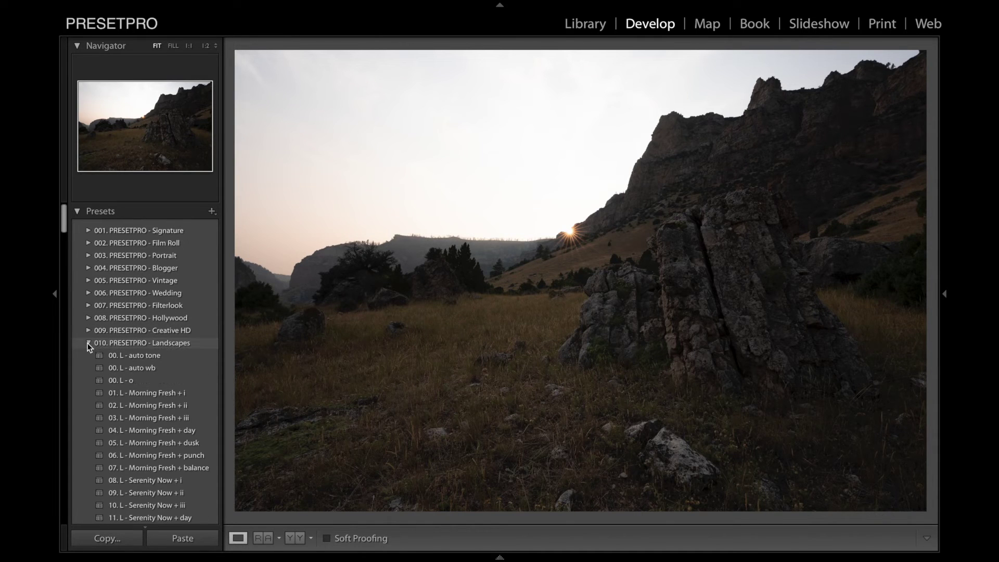
pyautogui.click(130, 357)
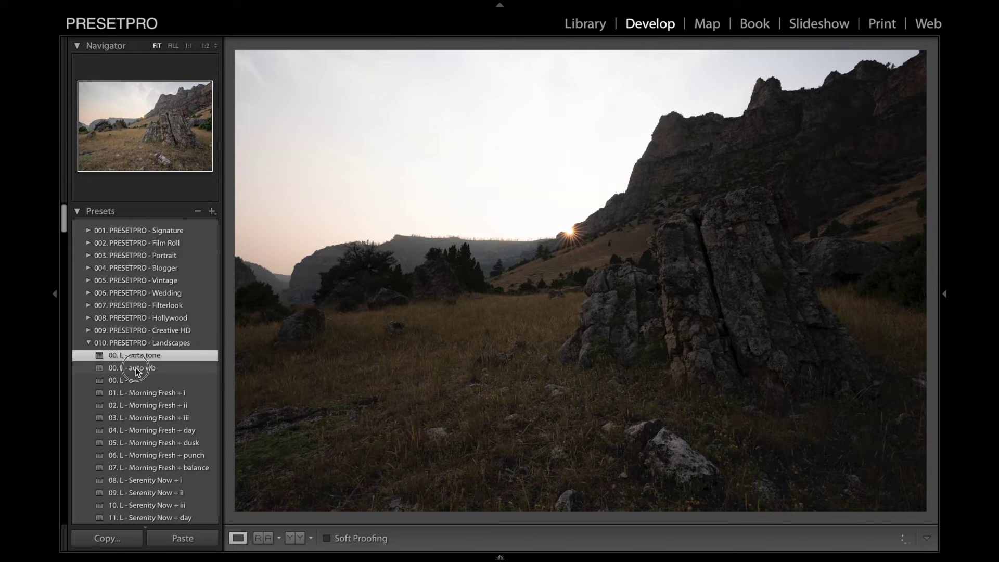
pyautogui.click(136, 369)
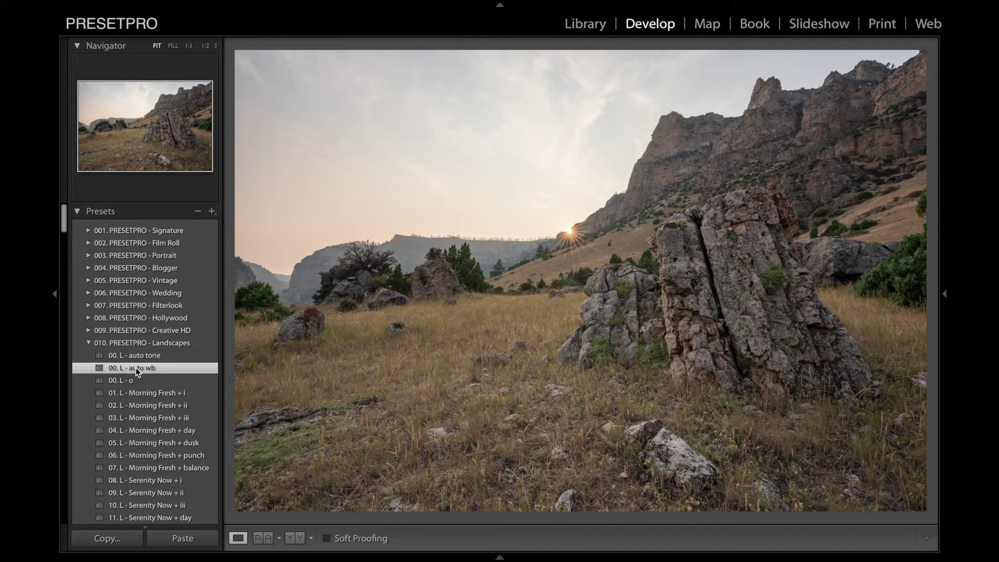
pyautogui.click(213, 377)
pyautogui.scroll(-10, 214, 379)
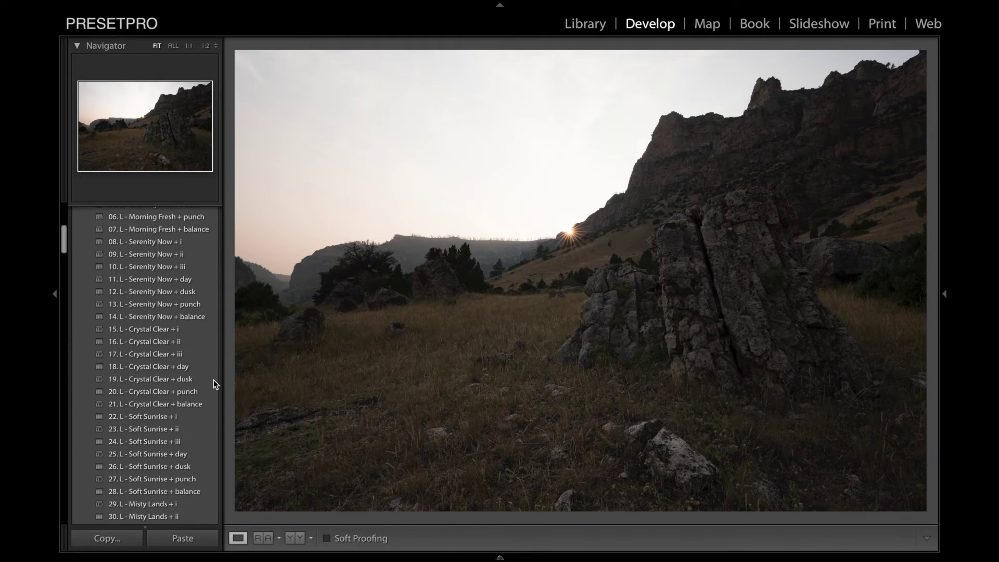
pyautogui.click(156, 507)
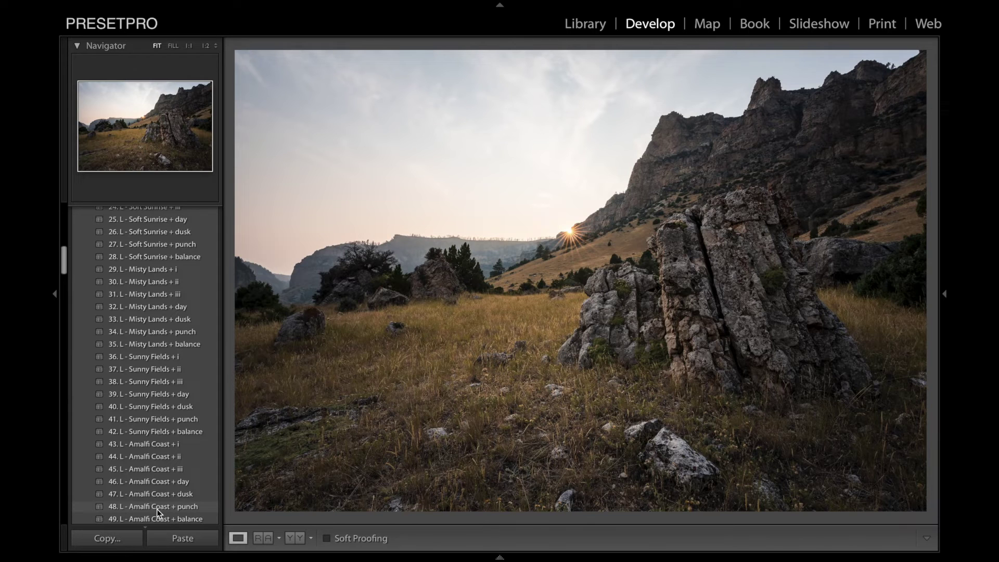
pyautogui.click(157, 509)
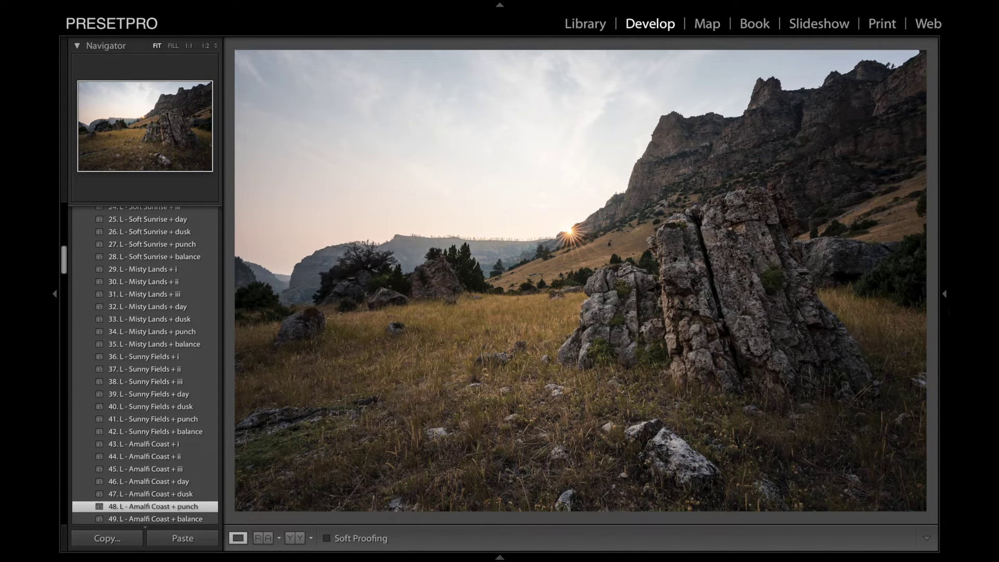
# Set Highlights to -100, then tilt the sky graduated filter and lower its highlights
pyautogui.click(946, 296)
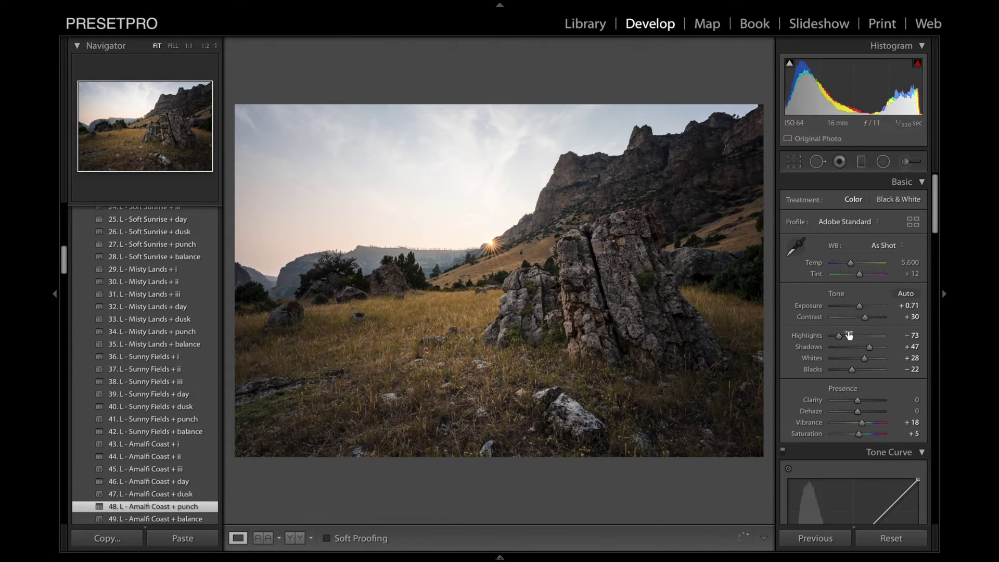
pyautogui.moveTo(840, 336); pyautogui.dragTo(830, 336)
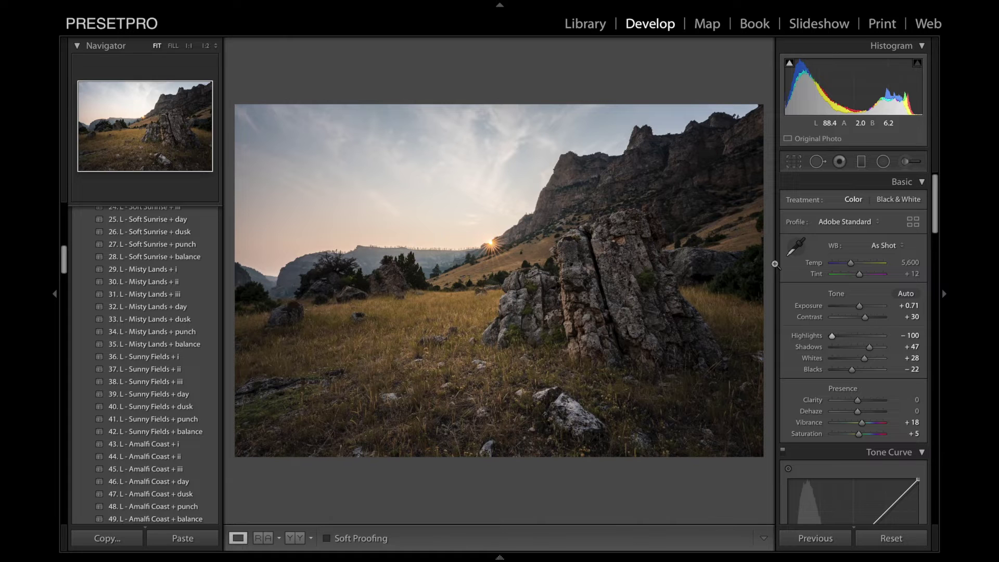
pyautogui.click(861, 162)
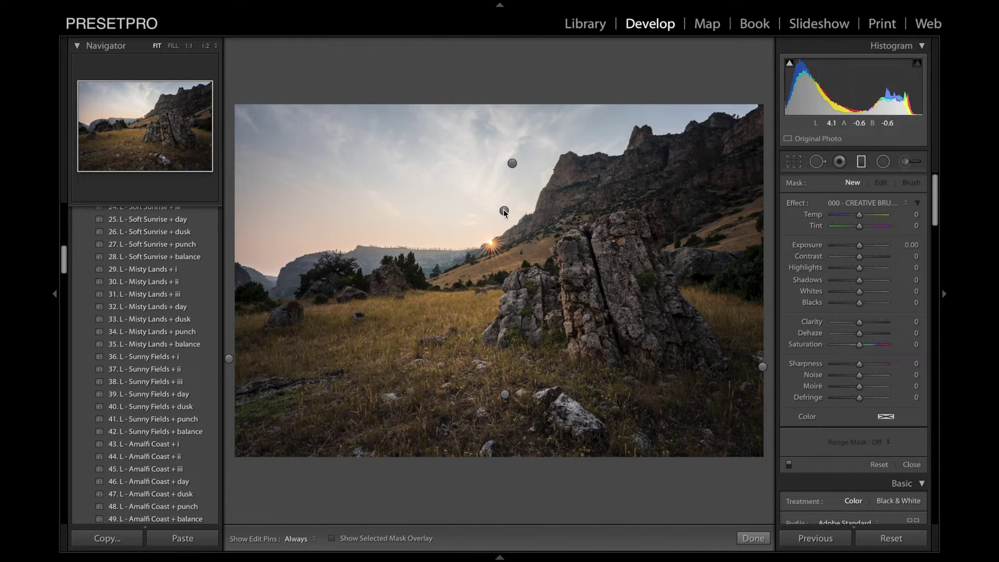
pyautogui.click(504, 211)
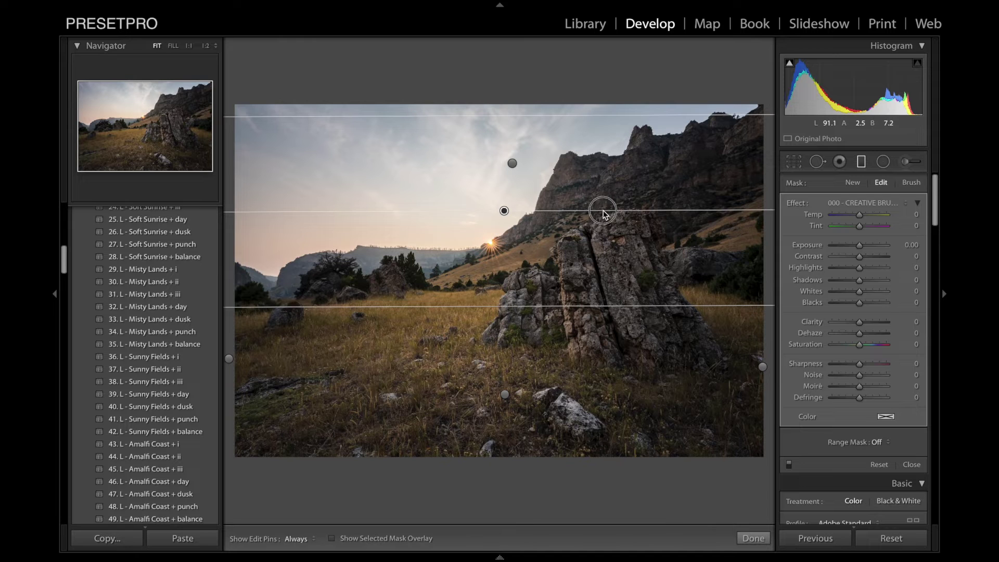
pyautogui.moveTo(602, 213); pyautogui.dragTo(606, 195)
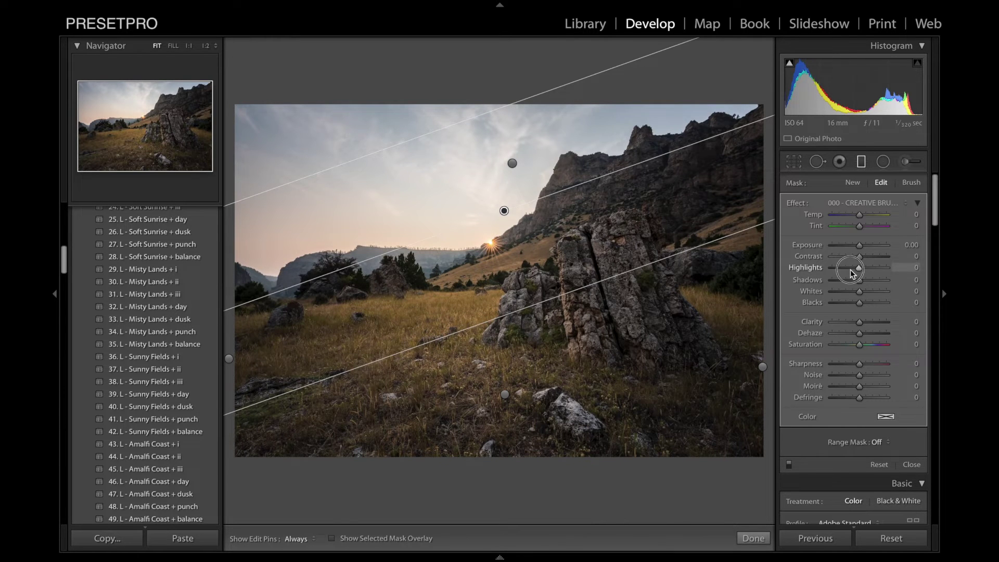
pyautogui.moveTo(852, 274); pyautogui.dragTo(855, 247)
pyautogui.click(753, 538)
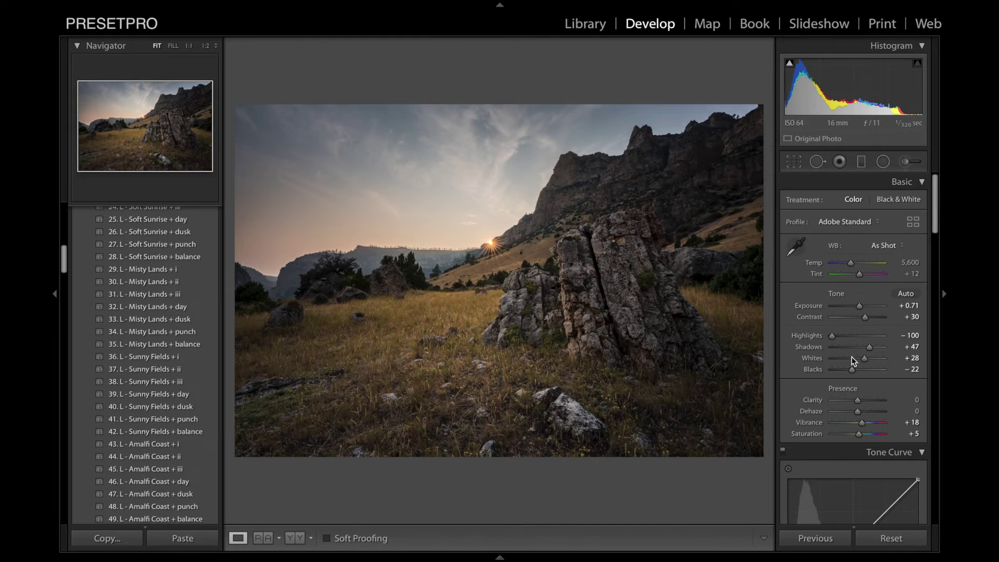
# Compare before and after side by side, filled and panned toward the photo's right
pyautogui.click(945, 294)
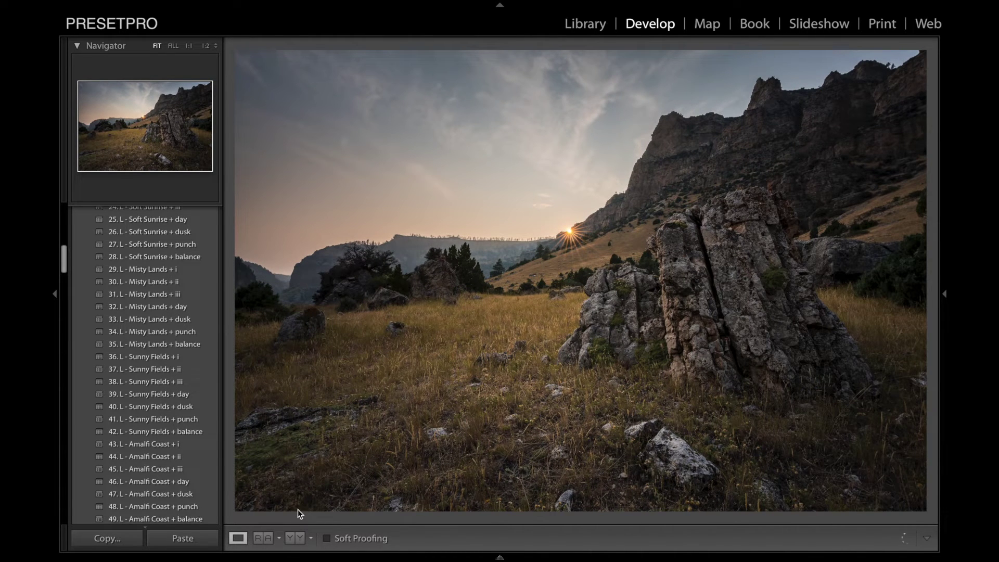
pyautogui.click(295, 538)
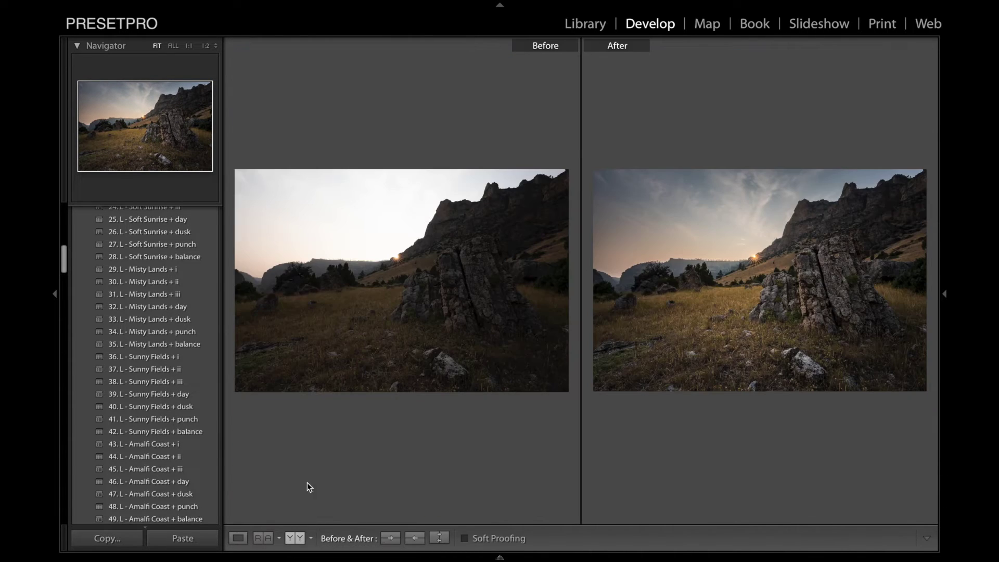
pyautogui.click(173, 46)
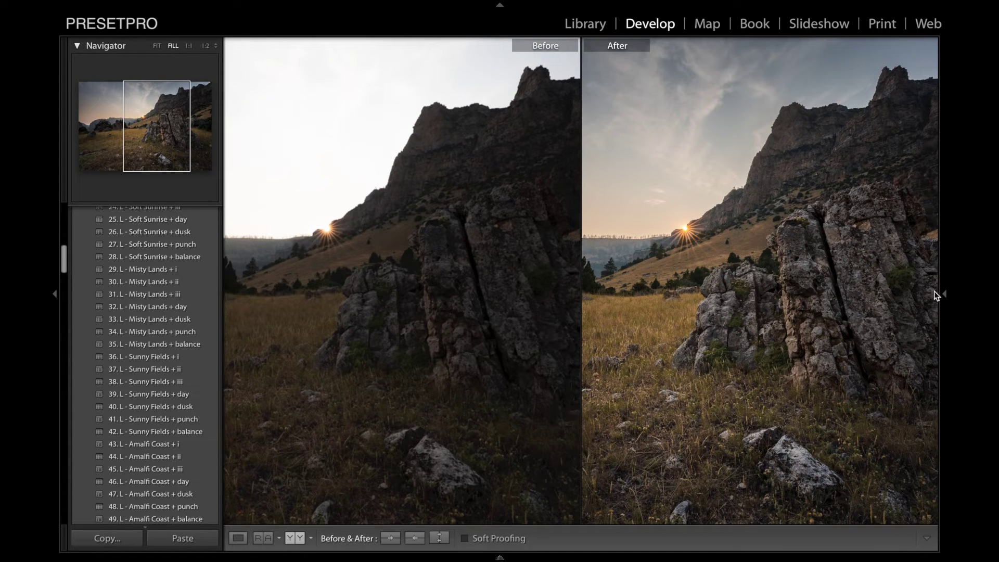
pyautogui.moveTo(910, 350); pyautogui.dragTo(872, 349)
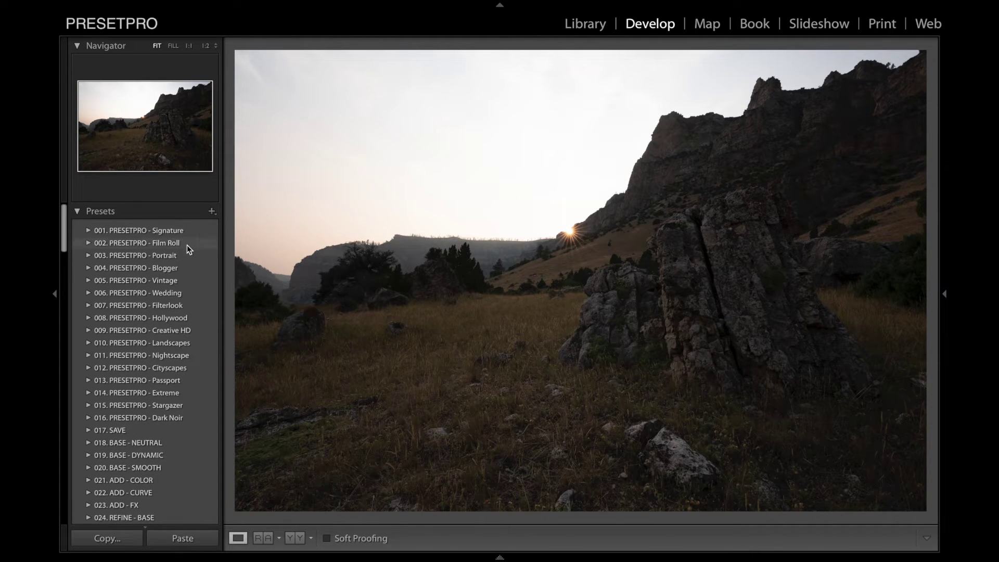
# Apply the Film Roll presets 00. F - auto tone and 41. F - Dash of Grain + punch
pyautogui.click(88, 244)
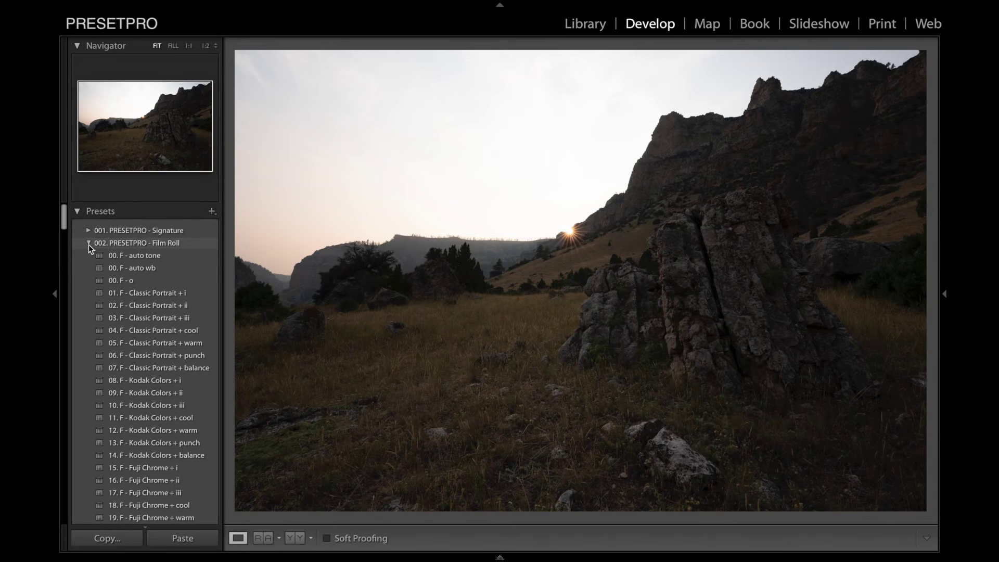
pyautogui.click(126, 256)
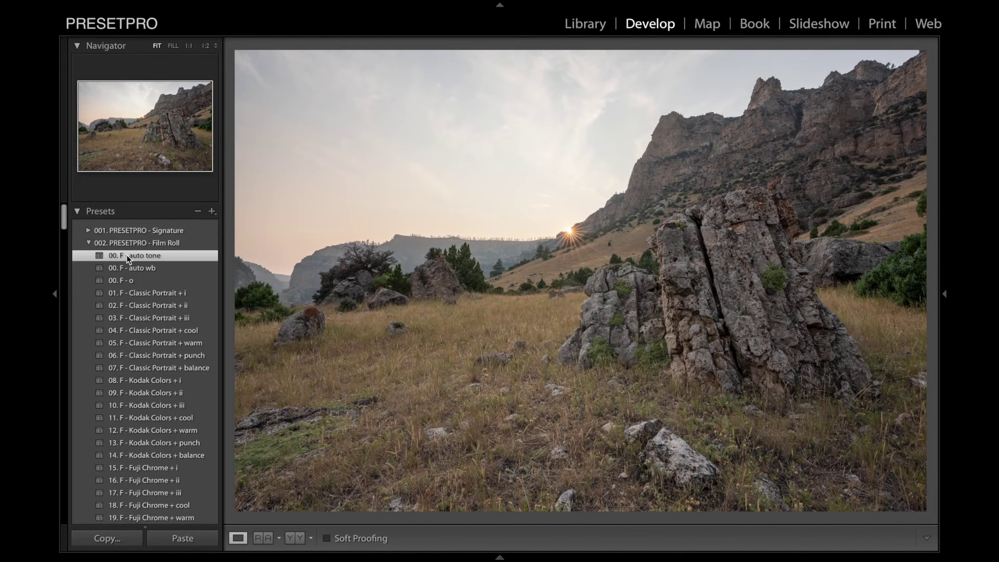
pyautogui.scroll(-10, 174, 298)
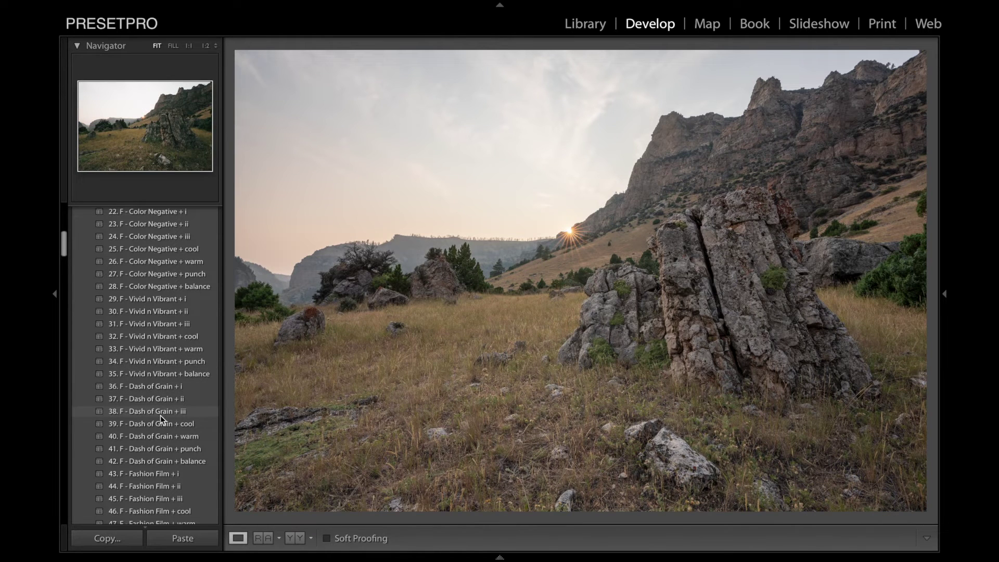
pyautogui.click(154, 448)
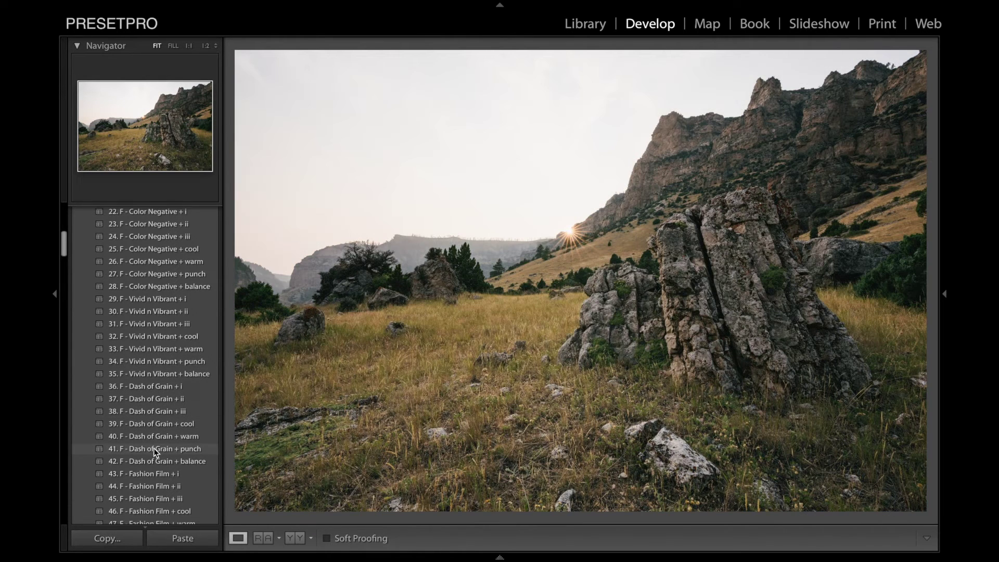
pyautogui.click(154, 449)
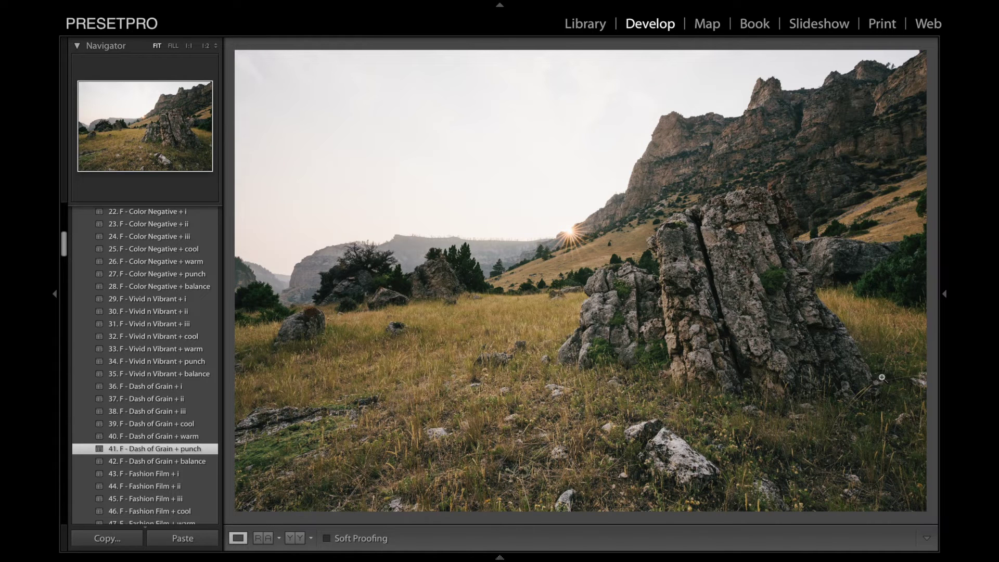
pyautogui.click(946, 298)
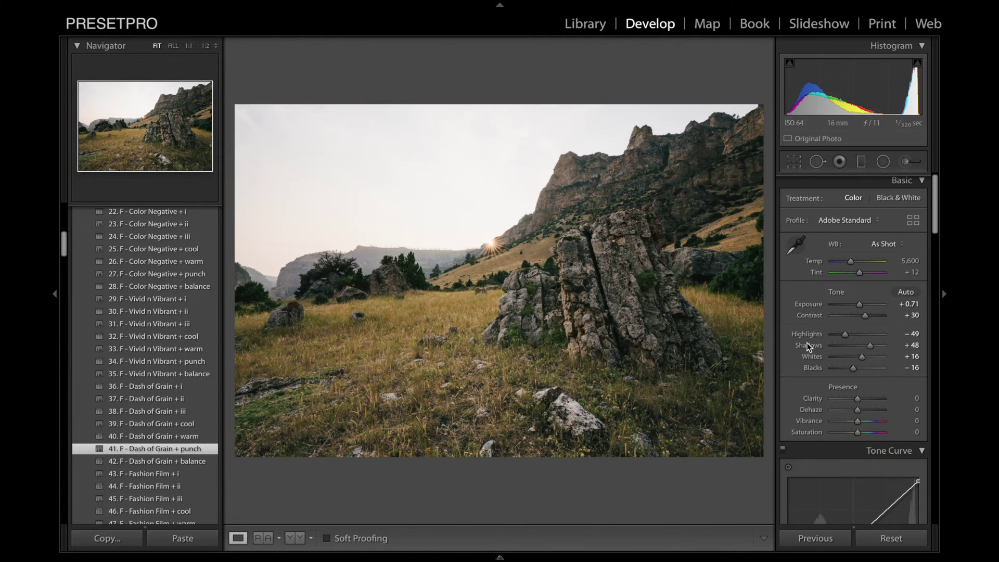
# Set Highlights -100 and draw a diagonal sky graduated filter at Exposure -0.77, Highlights -40
pyautogui.click(845, 335)
pyautogui.moveTo(846, 337); pyautogui.dragTo(832, 337)
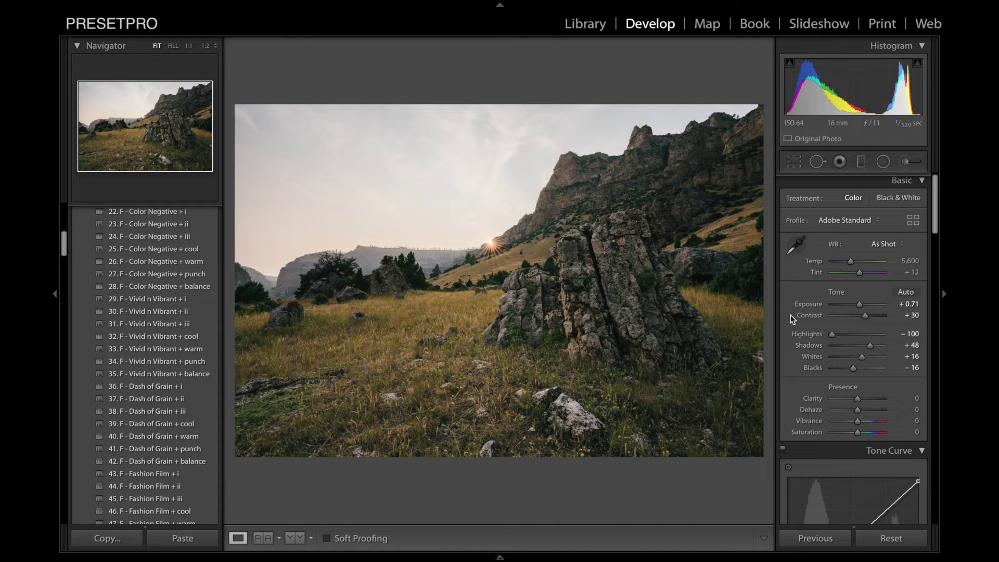
pyautogui.click(858, 167)
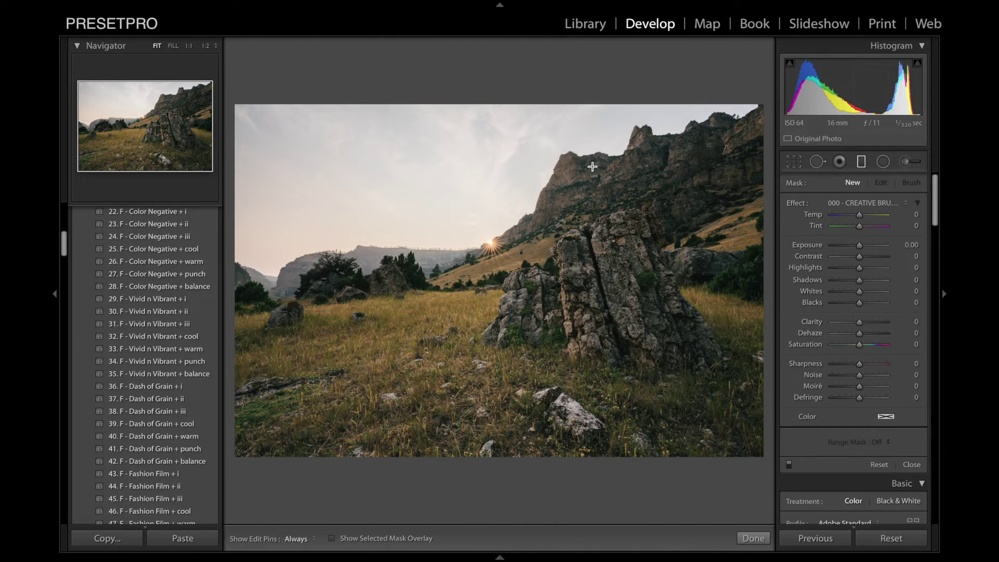
pyautogui.moveTo(439, 120); pyautogui.dragTo(505, 300)
pyautogui.moveTo(859, 267); pyautogui.dragTo(856, 246)
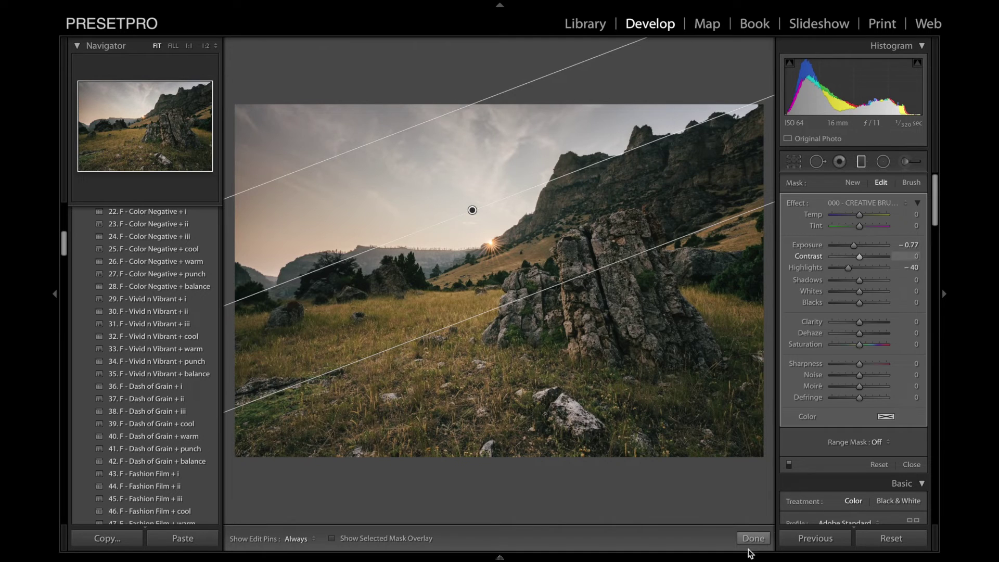
pyautogui.click(753, 539)
pyautogui.click(945, 295)
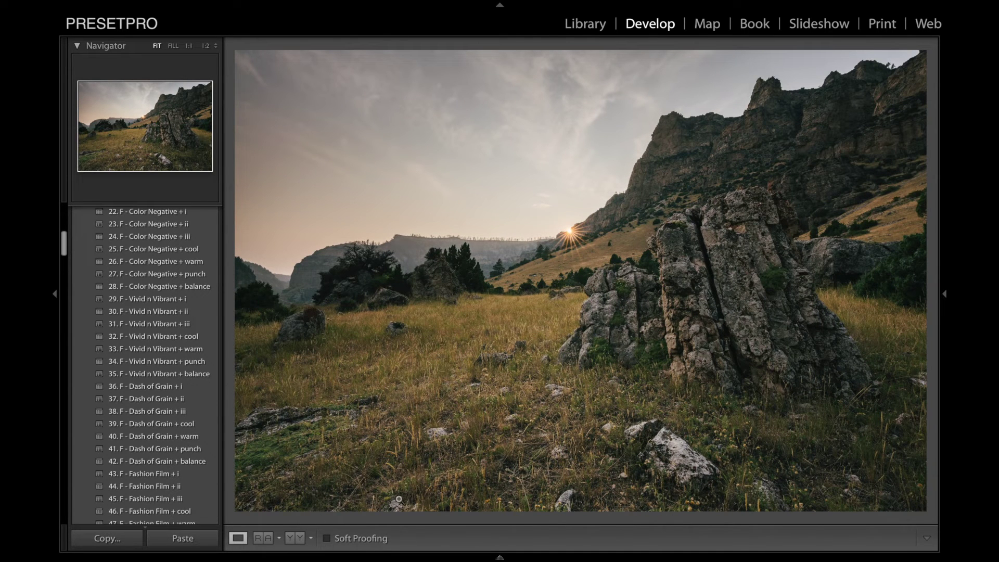
# Compare before and after side by side at 1:2 on the rocks and sunburst, then fit
pyautogui.click(295, 538)
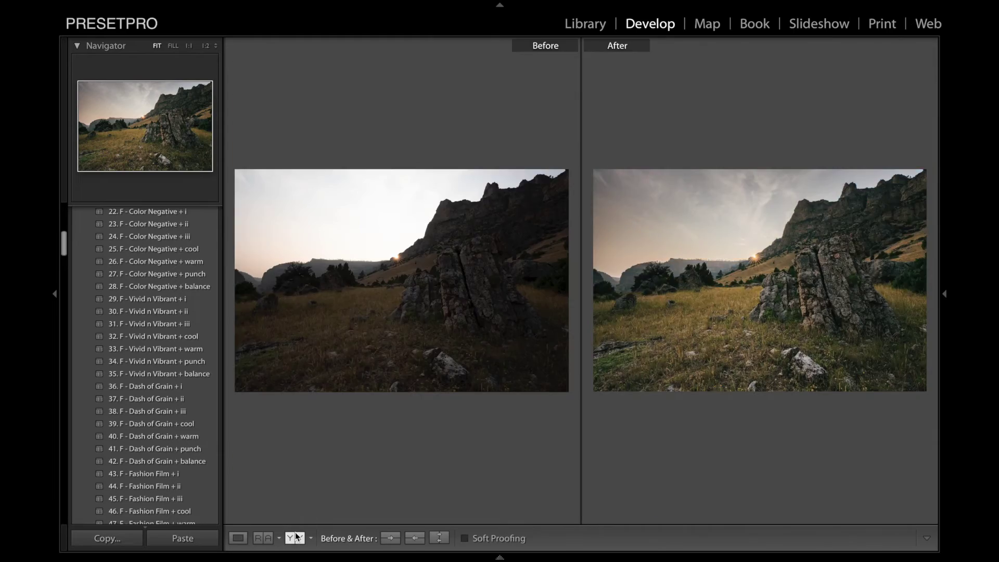
pyautogui.click(174, 46)
pyautogui.click(765, 290)
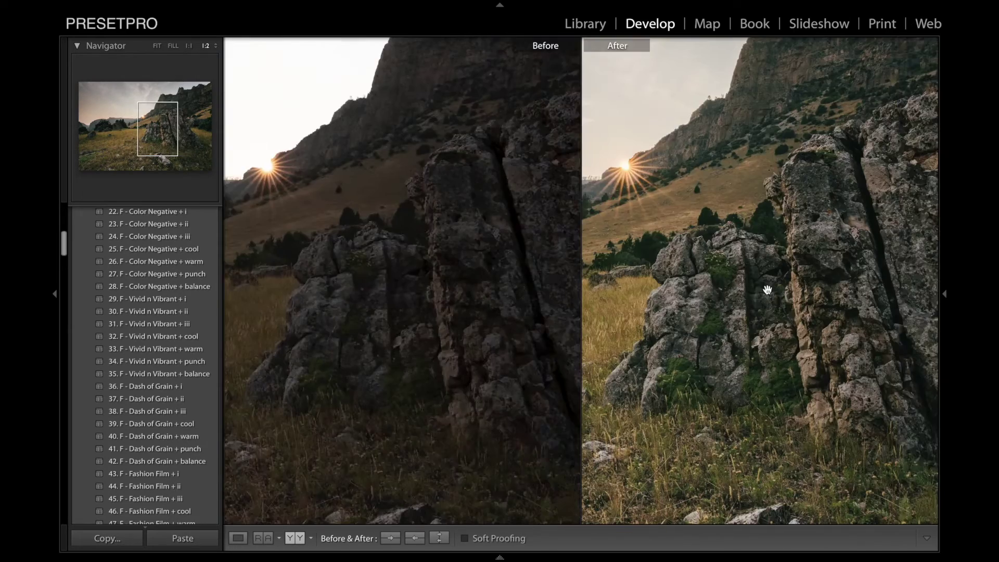
pyautogui.moveTo(765, 290); pyautogui.dragTo(807, 290)
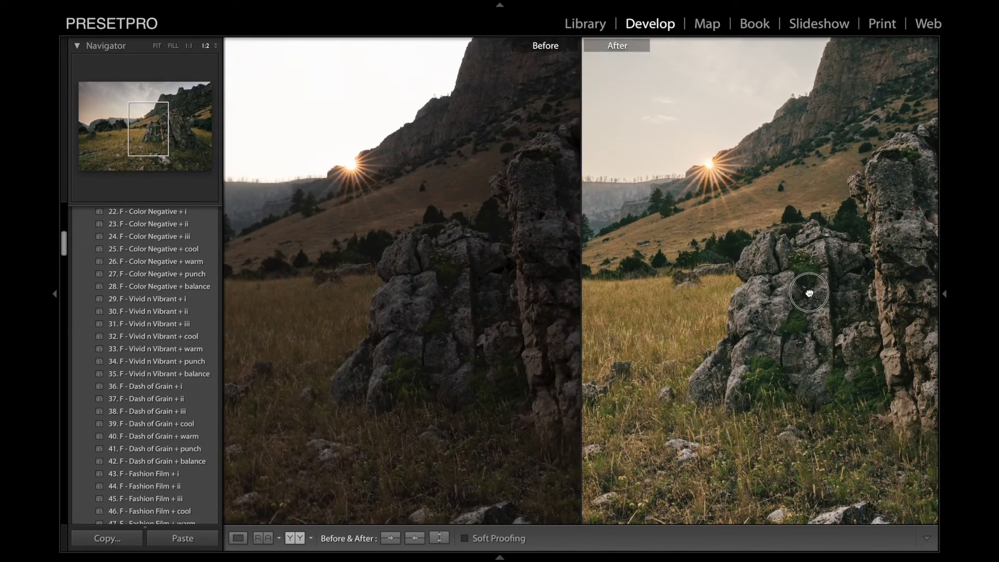
pyautogui.click(155, 45)
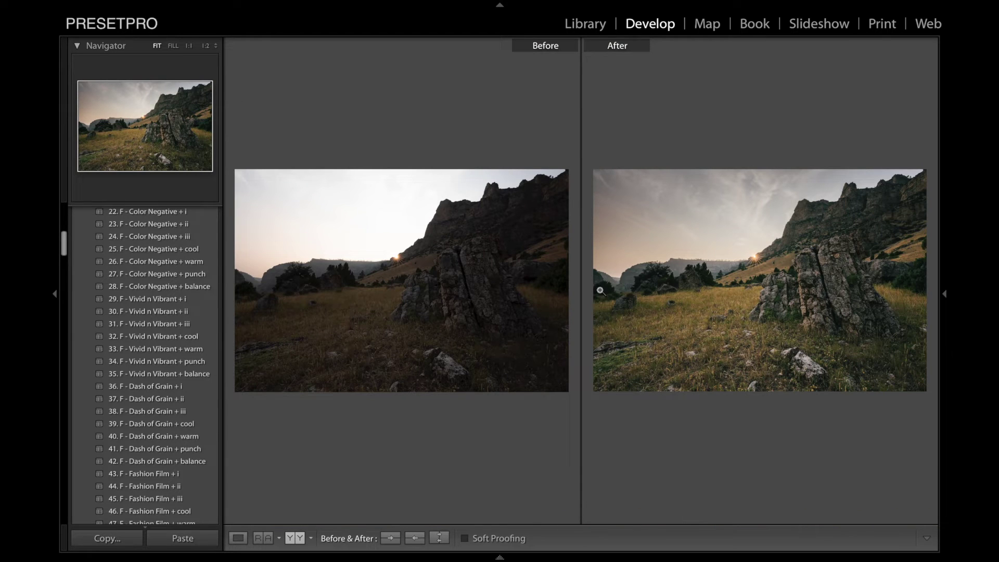
pyautogui.scroll(5, 204, 267)
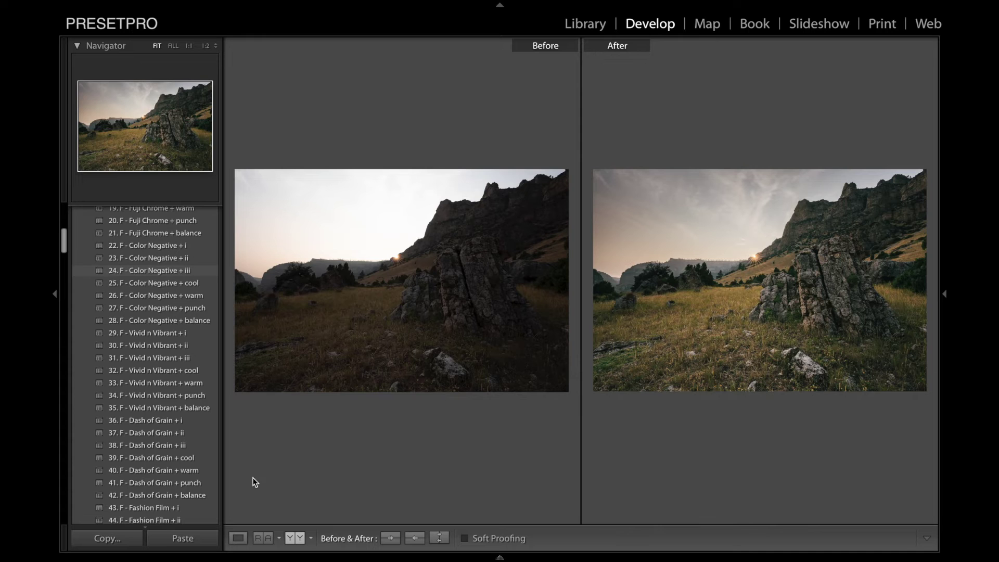
# Show the photo alone in Loupe view, reset it with 00. F - o, then apply auto tone
pyautogui.click(239, 538)
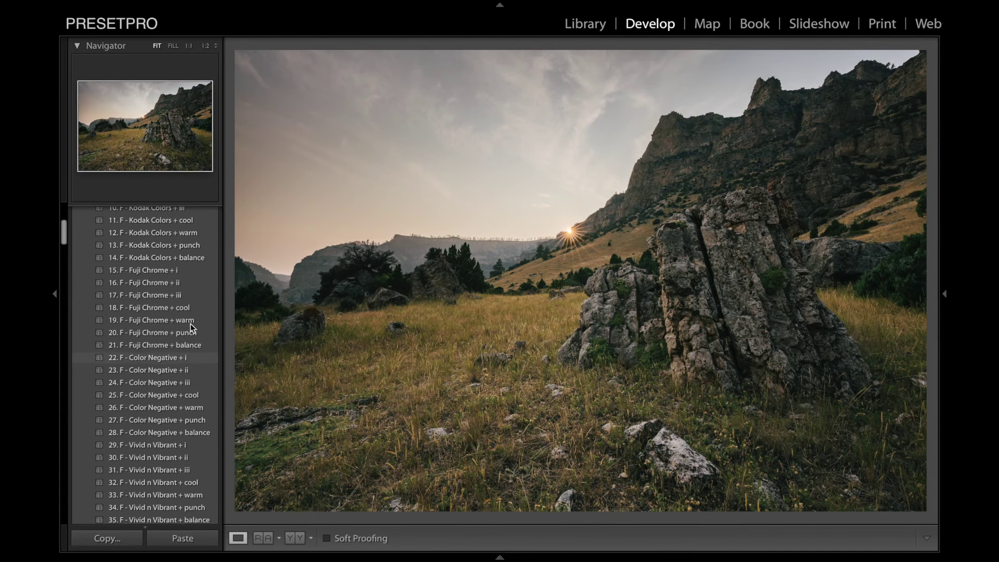
pyautogui.scroll(8, 203, 273)
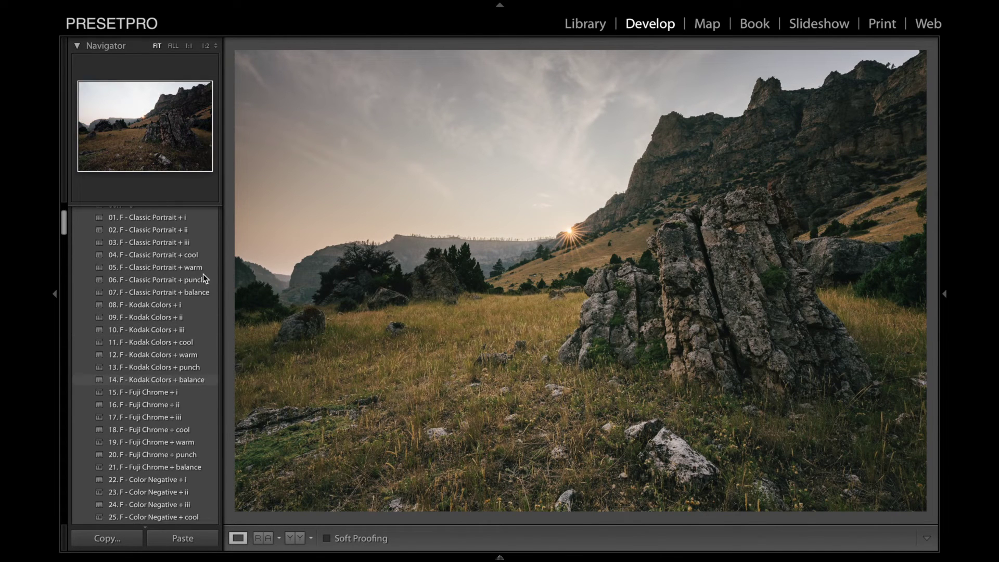
pyautogui.click(149, 281)
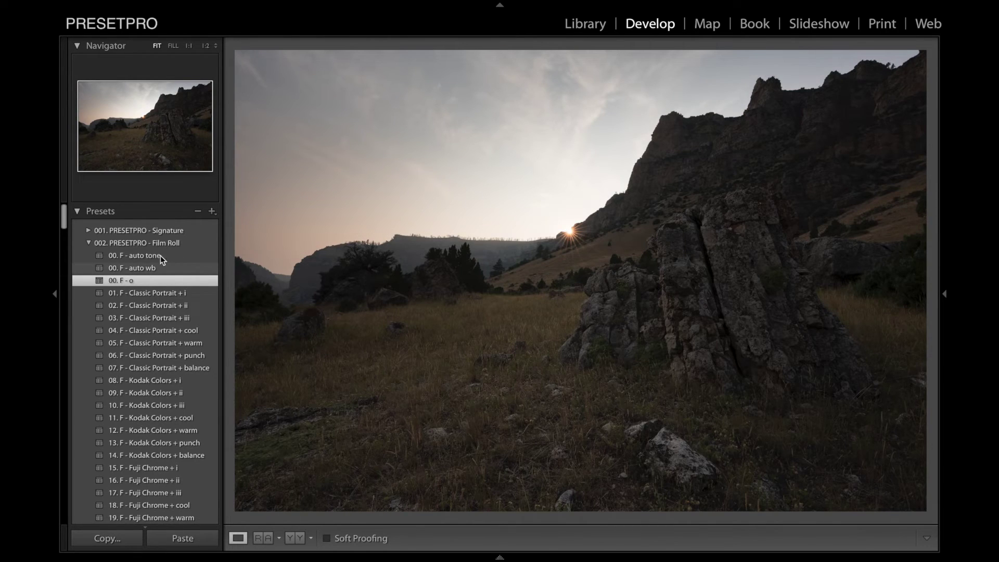
pyautogui.click(155, 256)
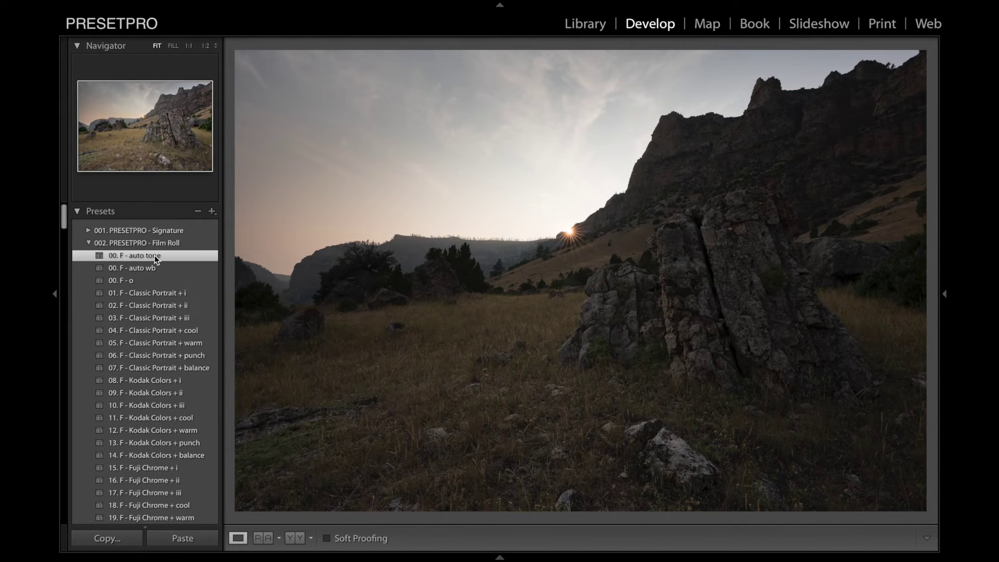
# Apply the 92. F - Monochrome + i preset to make the photo black and white
pyautogui.scroll(-20, 199, 282)
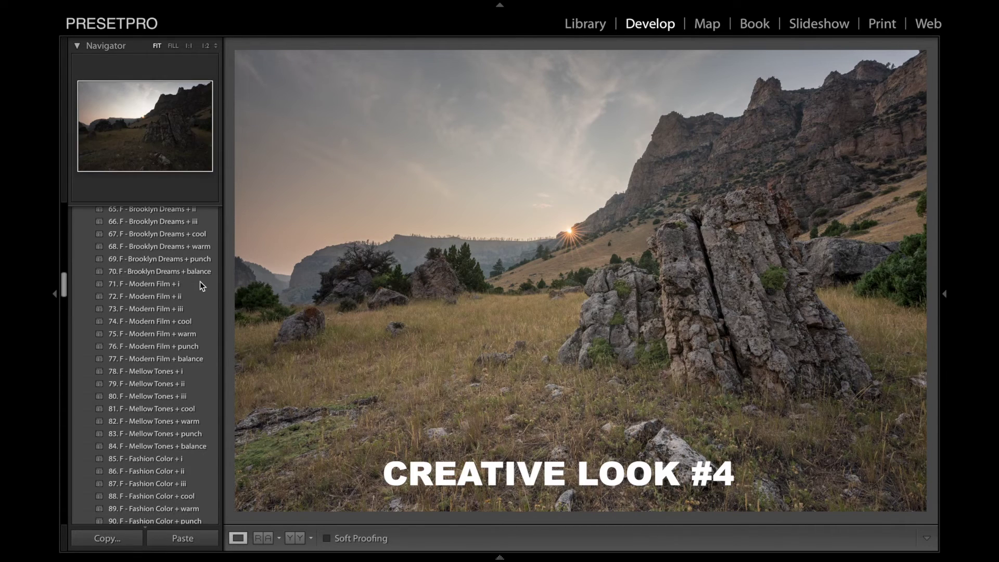
pyautogui.scroll(-8, 203, 282)
pyautogui.scroll(6, 203, 283)
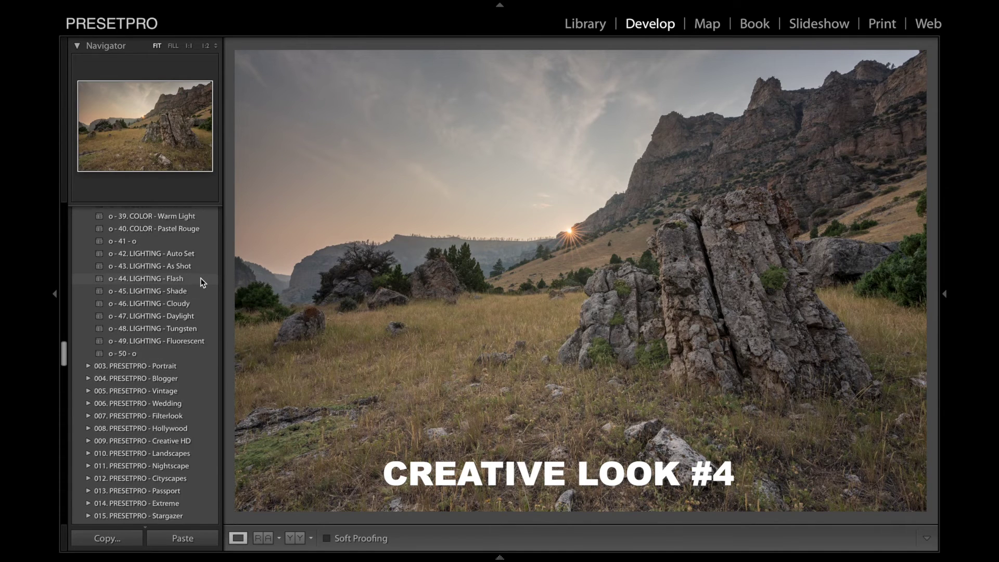
pyautogui.scroll(15, 201, 278)
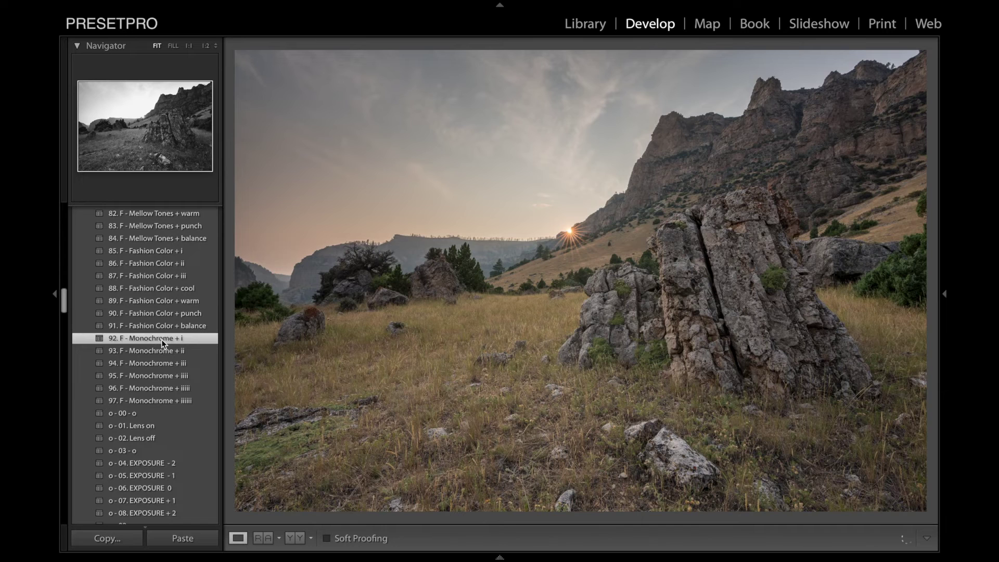
pyautogui.click(161, 339)
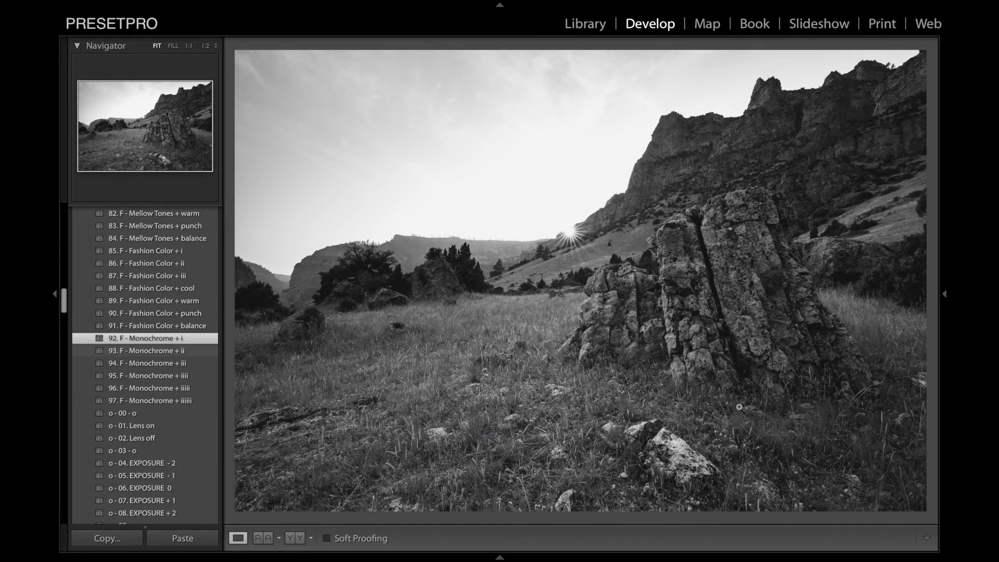
# Set Highlights to −98, then add a diagonal sky gradient with Exposure −1.39 and Highlights −47
pyautogui.click(946, 297)
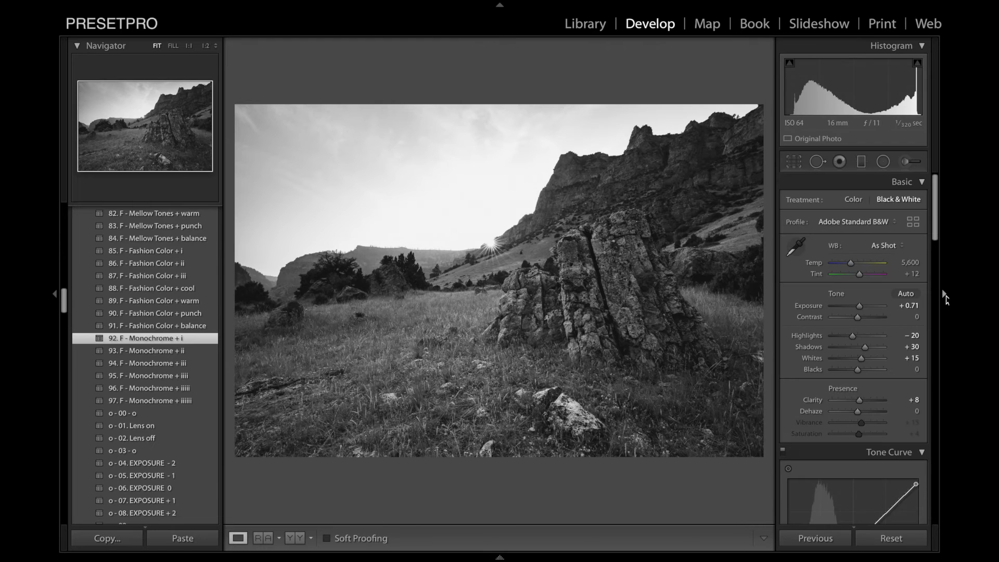
pyautogui.moveTo(853, 336); pyautogui.dragTo(870, 349)
pyautogui.click(862, 163)
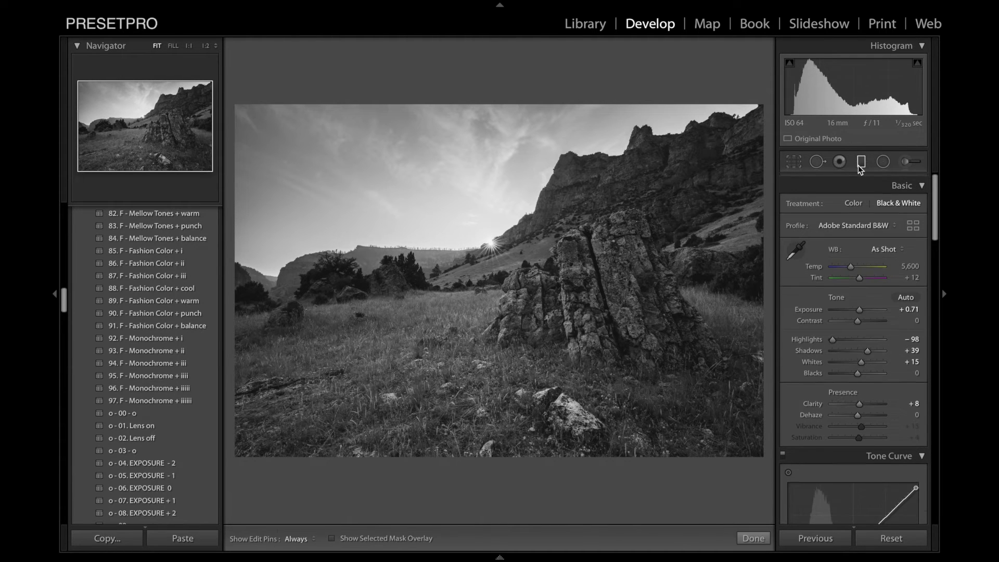
pyautogui.click(473, 209)
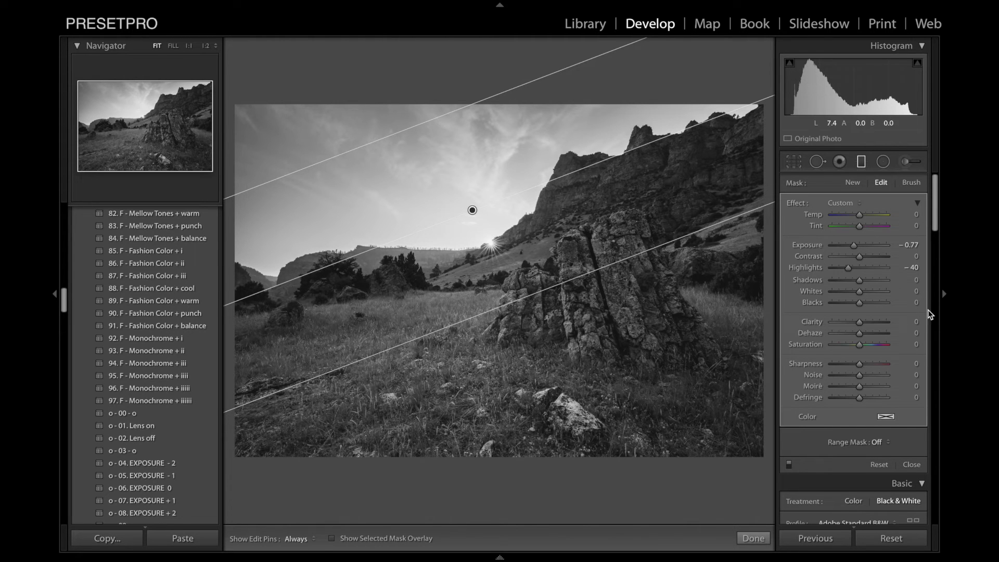
pyautogui.moveTo(854, 245); pyautogui.dragTo(845, 267)
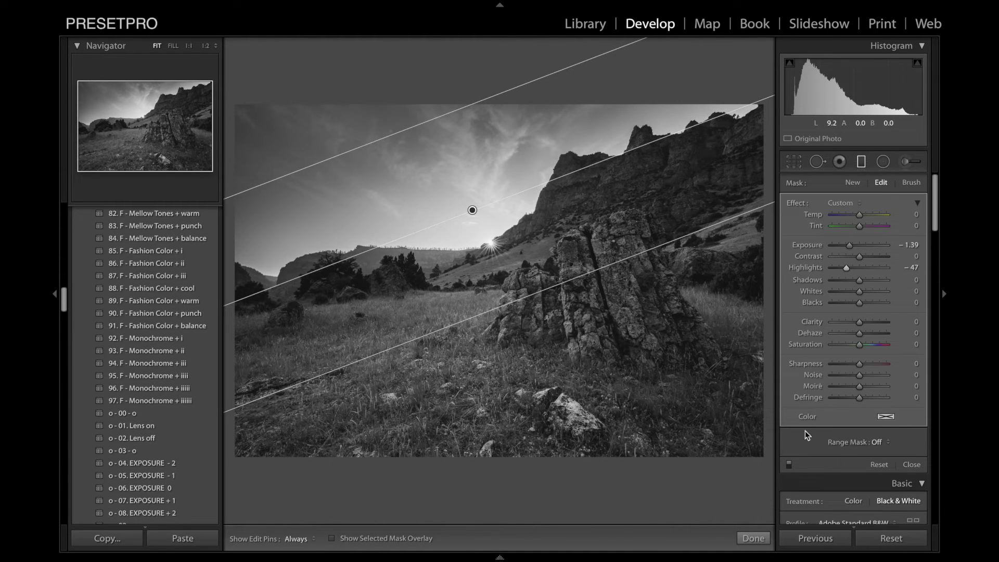
# Set the filter's Range Mask to Luminance with Range 61/100, previewing the mask with Alt
pyautogui.click(888, 442)
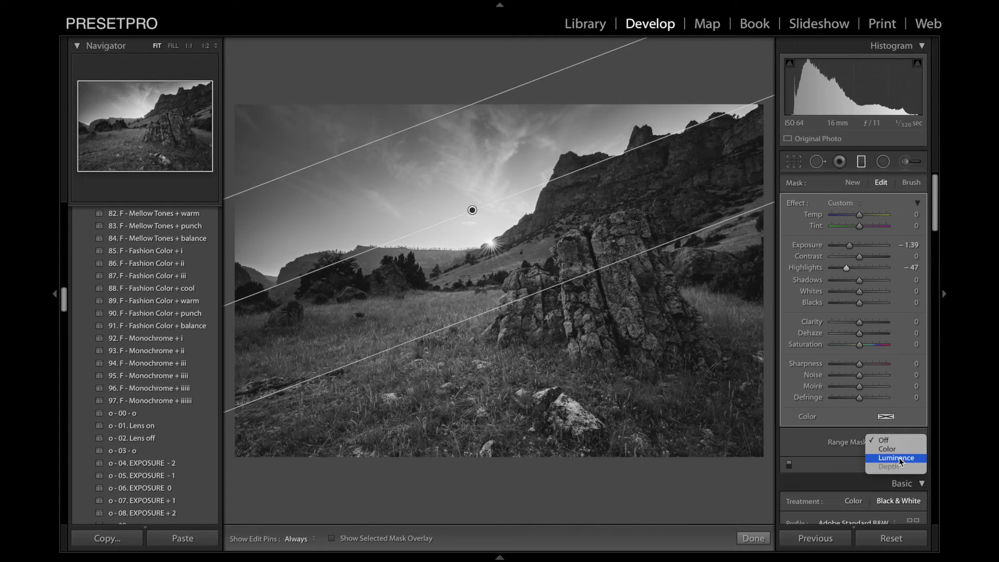
pyautogui.click(898, 458)
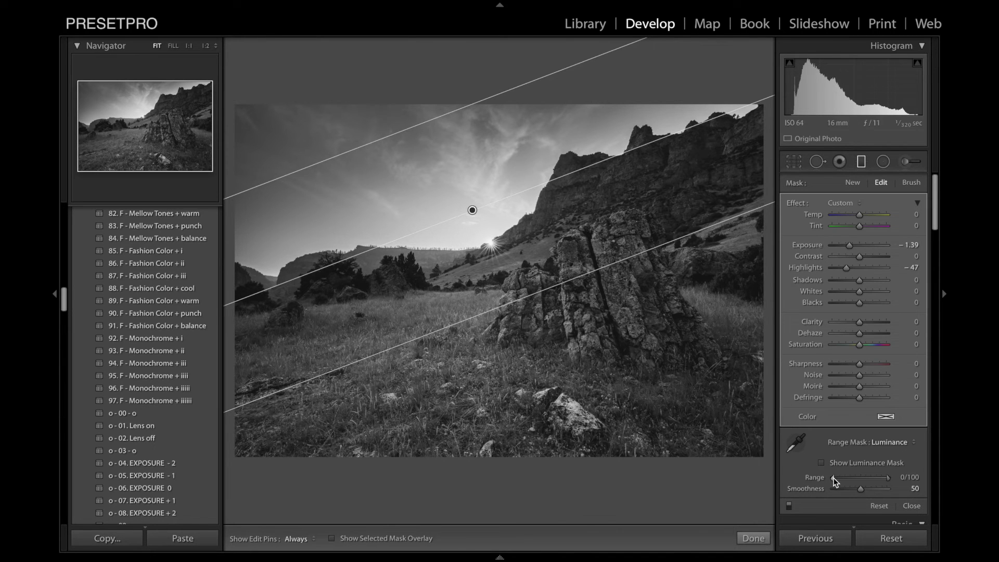
pyautogui.moveTo(833, 478); pyautogui.dragTo(860, 482)
pyautogui.press('alt')
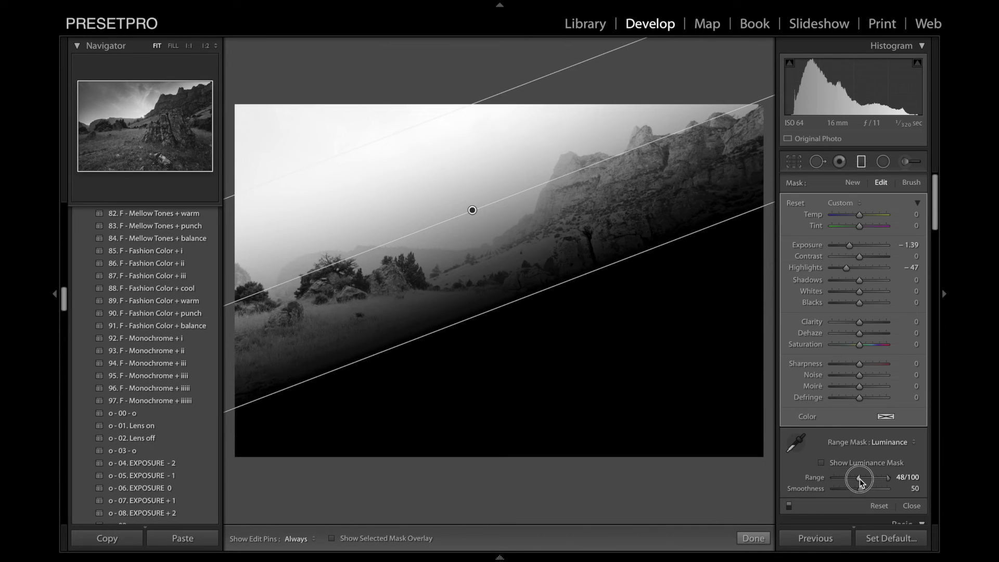
pyautogui.moveTo(859, 483); pyautogui.dragTo(867, 483)
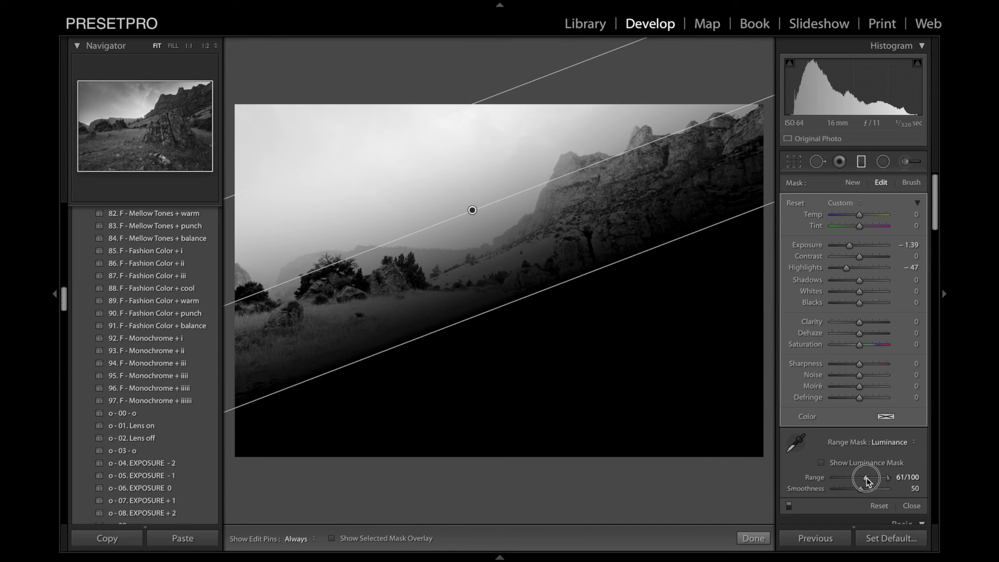
pyautogui.moveTo(867, 482); pyautogui.dragTo(867, 483)
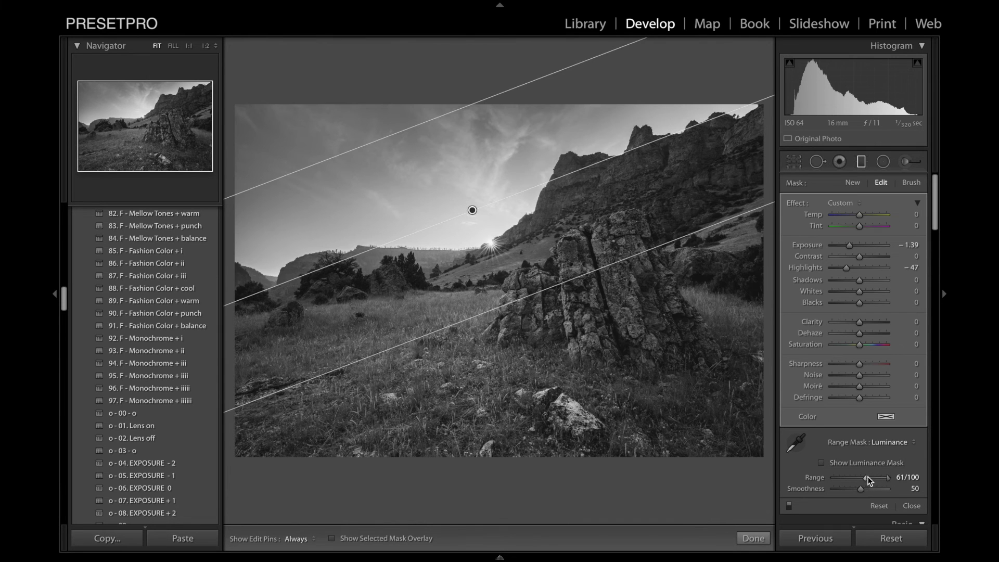
# Finish the filter, compare Before/After at 1:2 zoom, then return to FIT in Loupe view
pyautogui.click(753, 539)
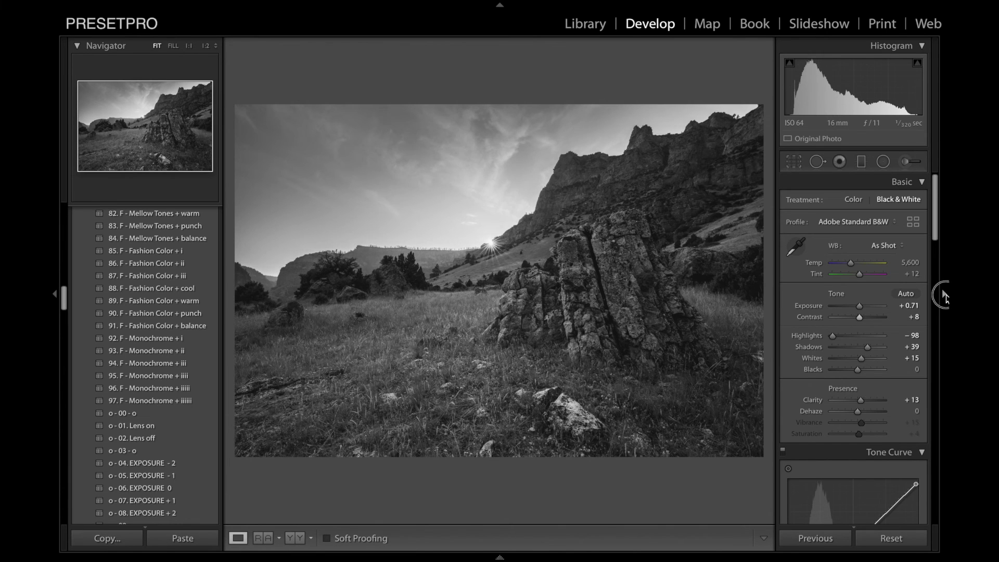
pyautogui.click(944, 295)
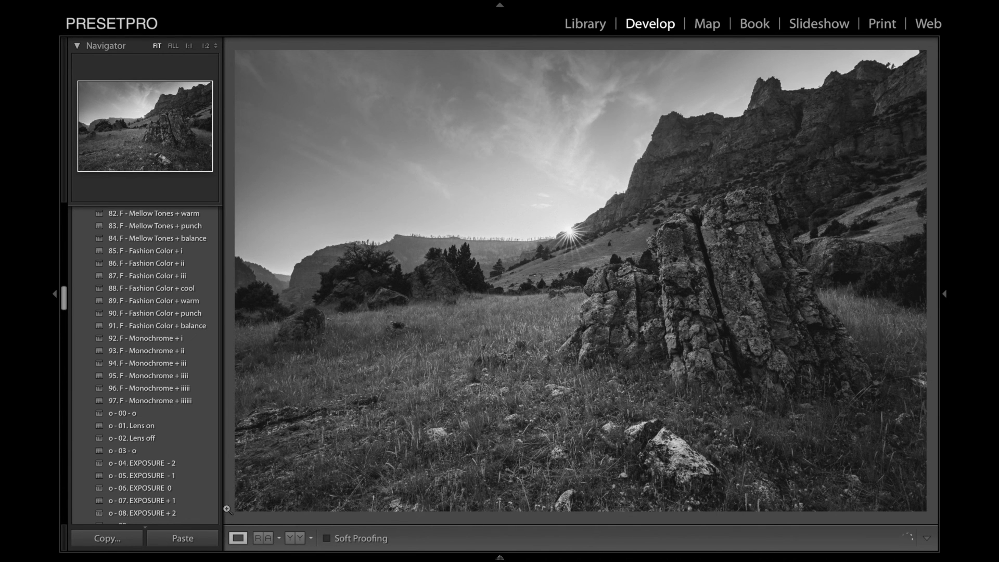
pyautogui.click(295, 538)
pyautogui.click(206, 45)
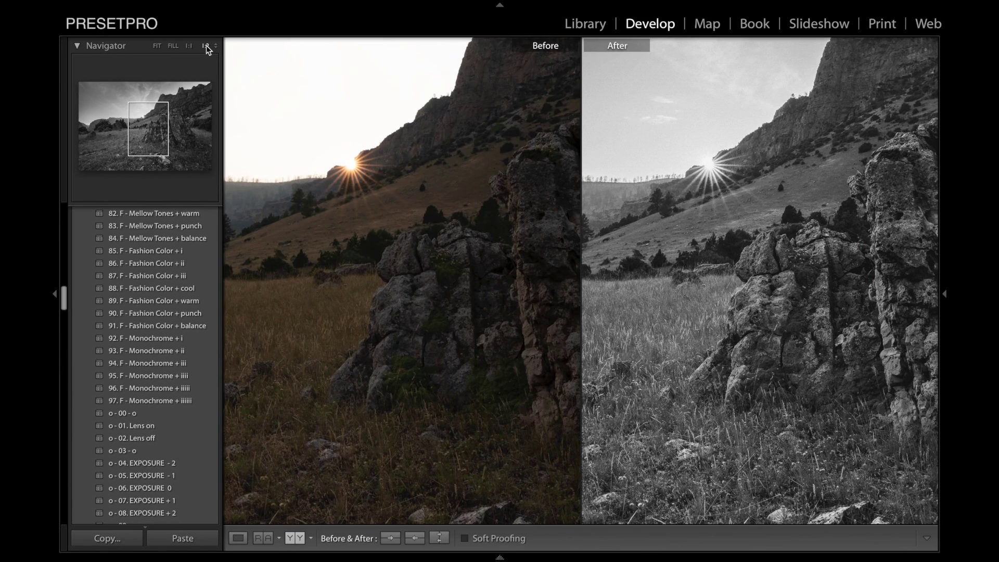
pyautogui.click(157, 46)
pyautogui.press('y')
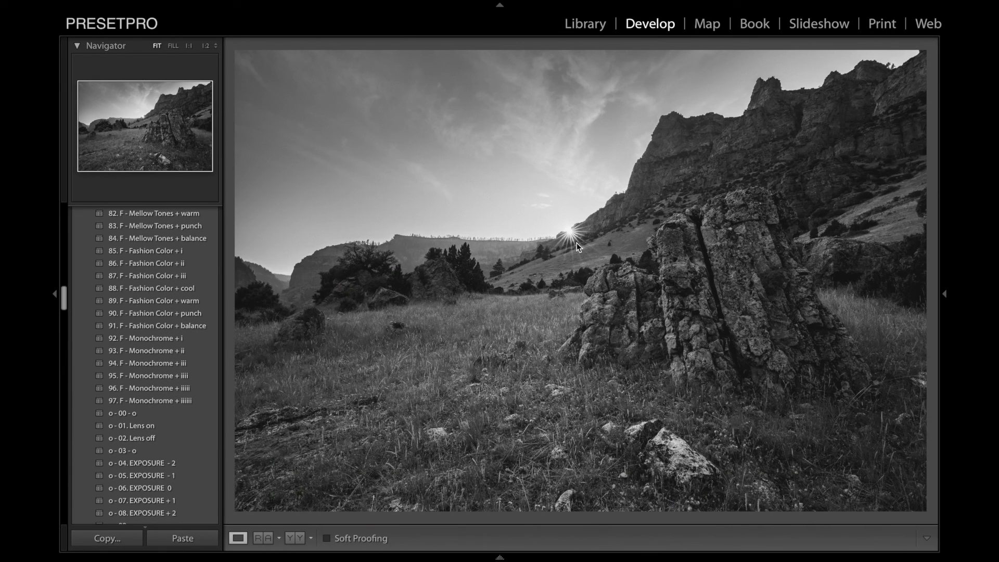